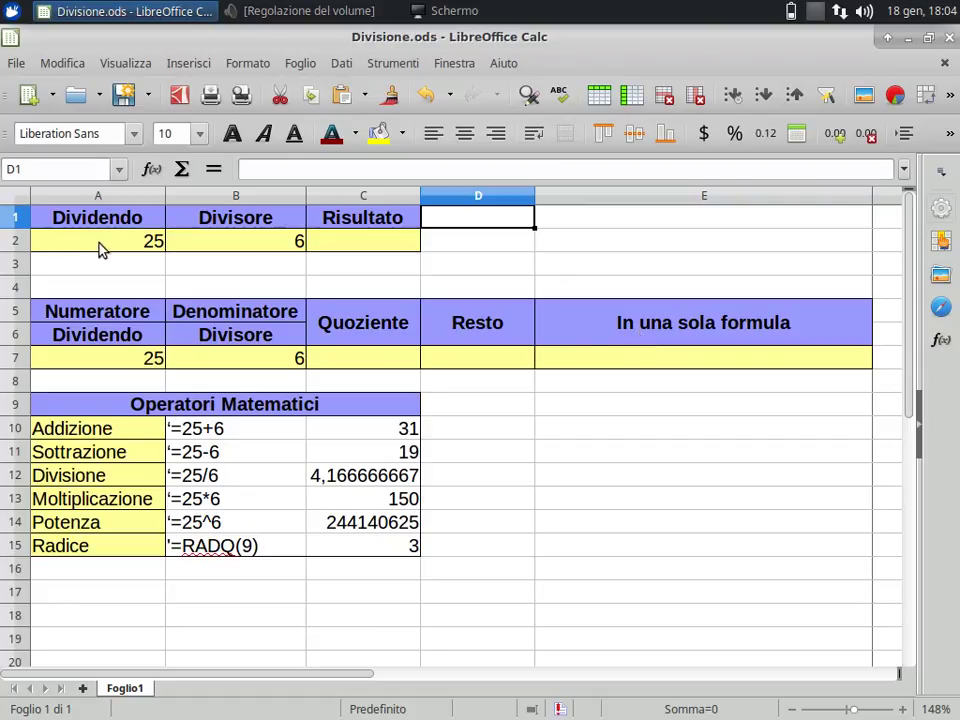
Enter =A2/B2 in C2 so it shows 4,166667.
click(279, 251)
click(358, 242)
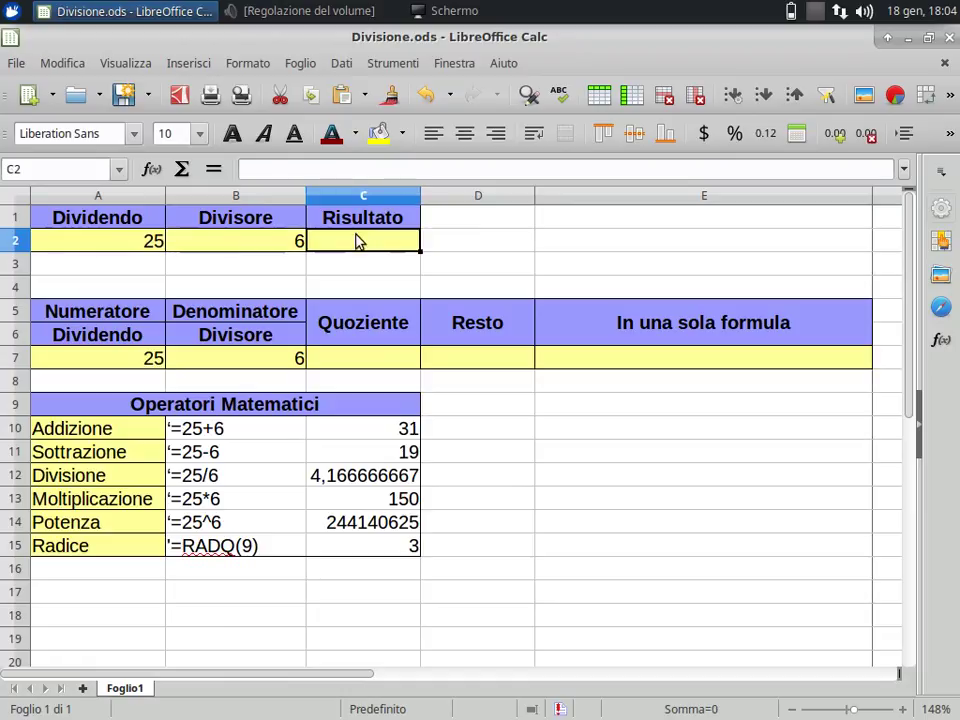
text(=)
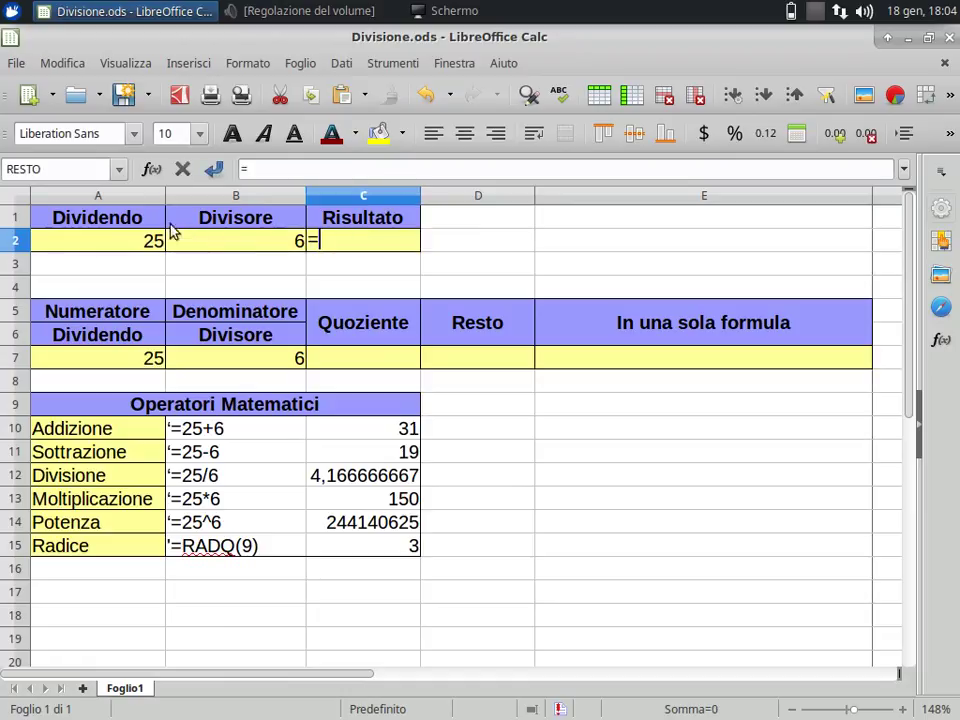
click(138, 245)
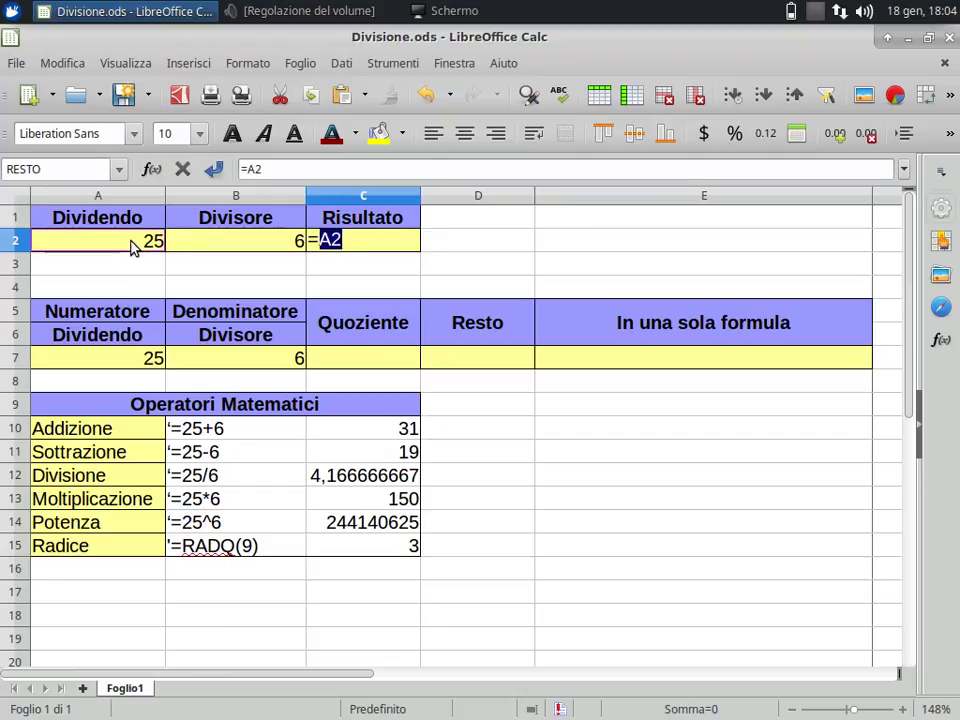
text(/)
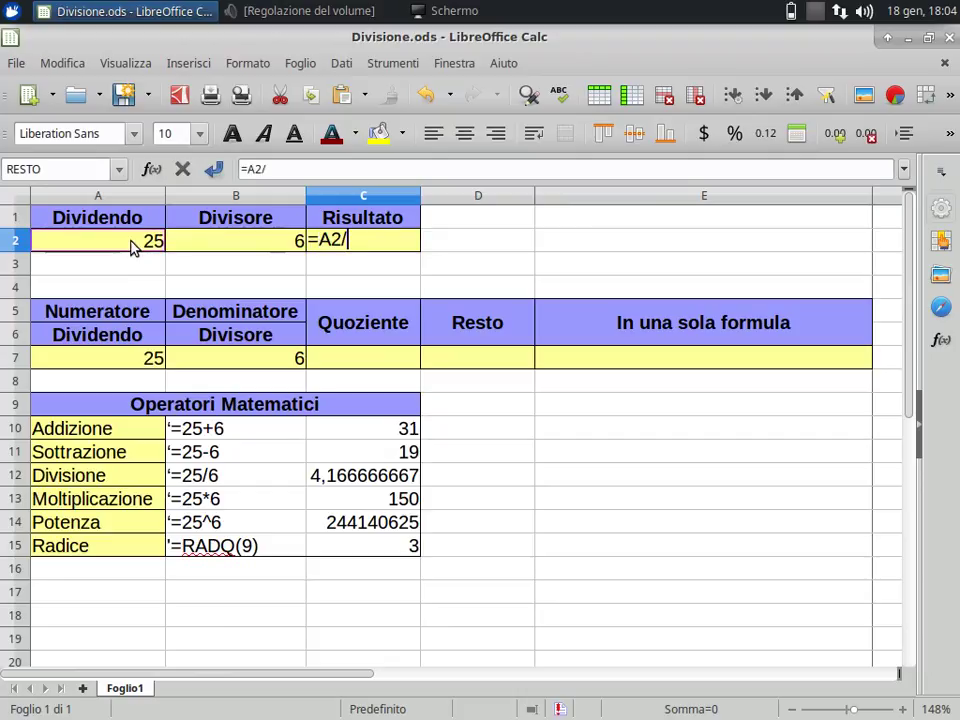
click(274, 244)
key(Return)
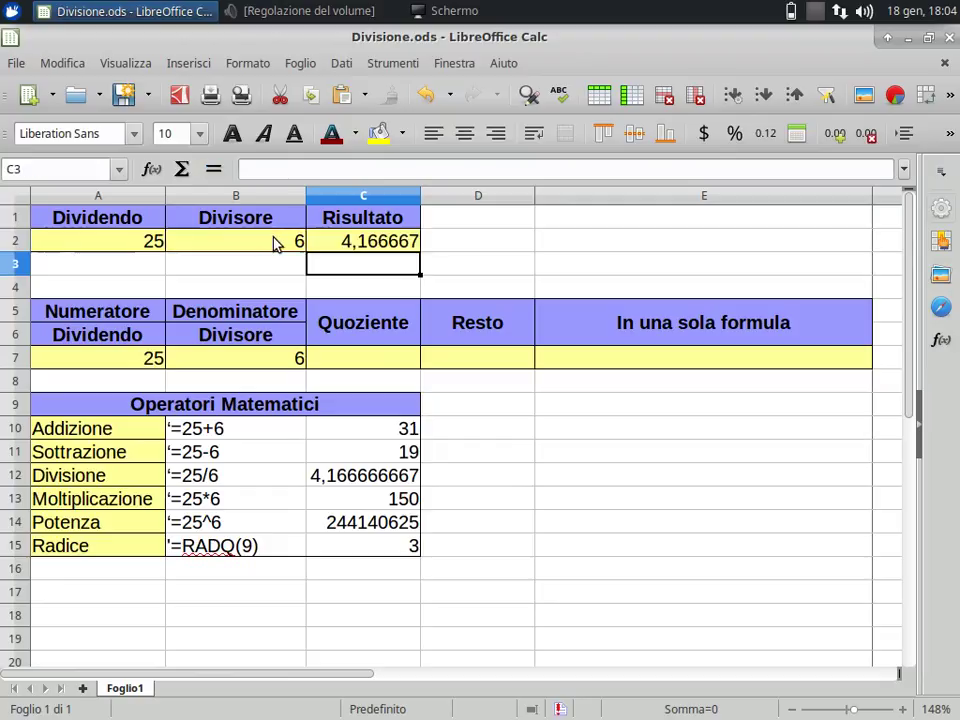
Review the C2 formula and the Quoziente and Resto headings, then reselect C2.
click(383, 245)
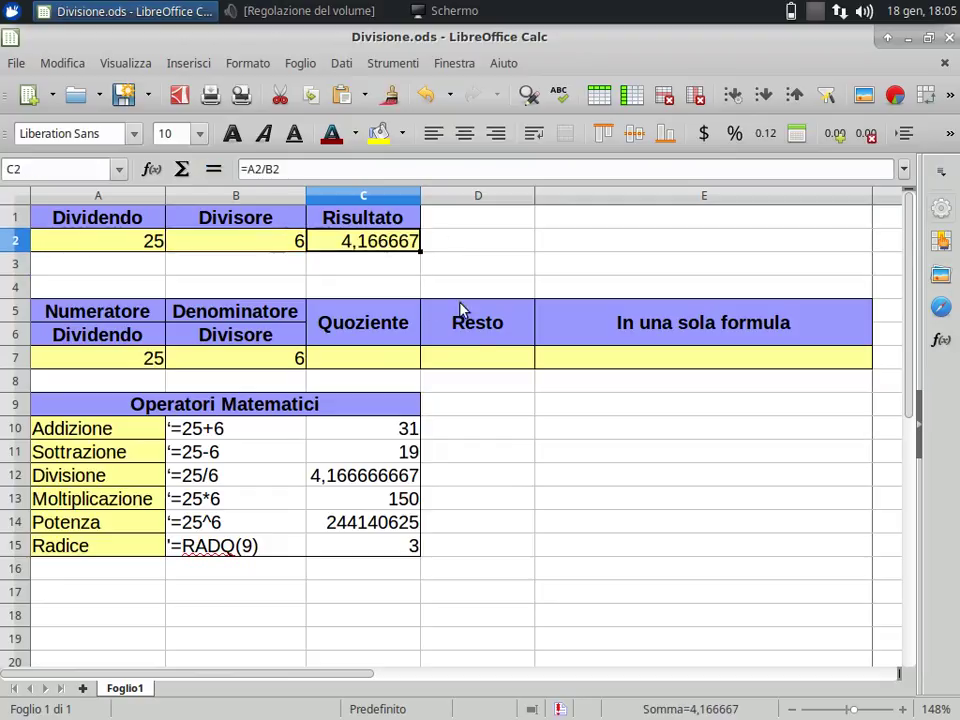
click(474, 328)
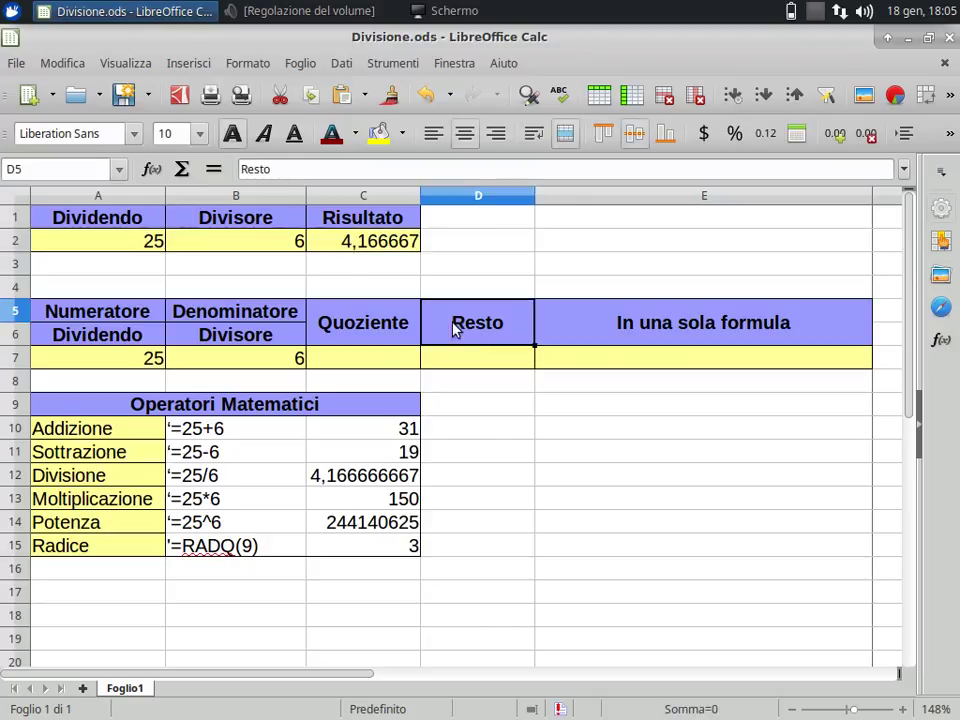
click(380, 323)
click(374, 243)
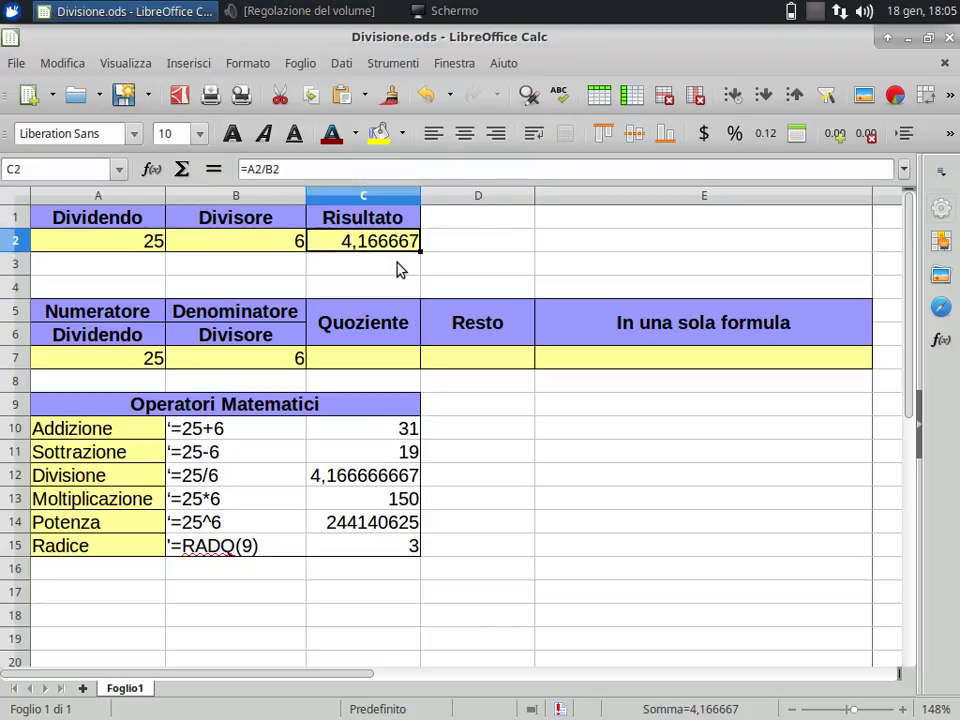
click(373, 262)
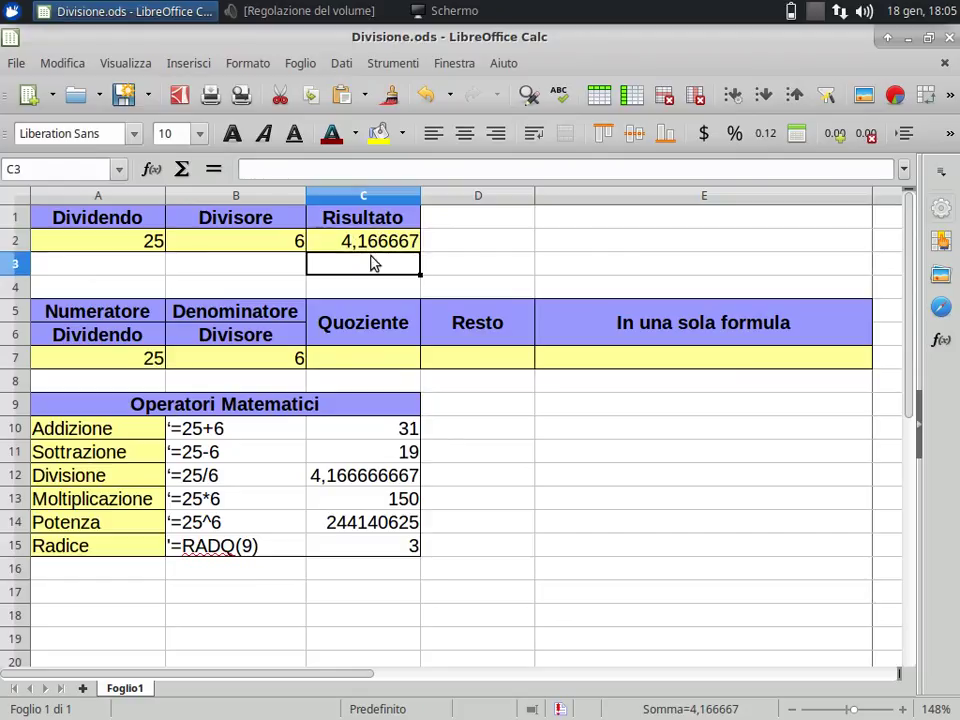
Format C2 with 1 decimal place via Formatta celle so it reads 4,2.
click(368, 243)
right_click(367, 243)
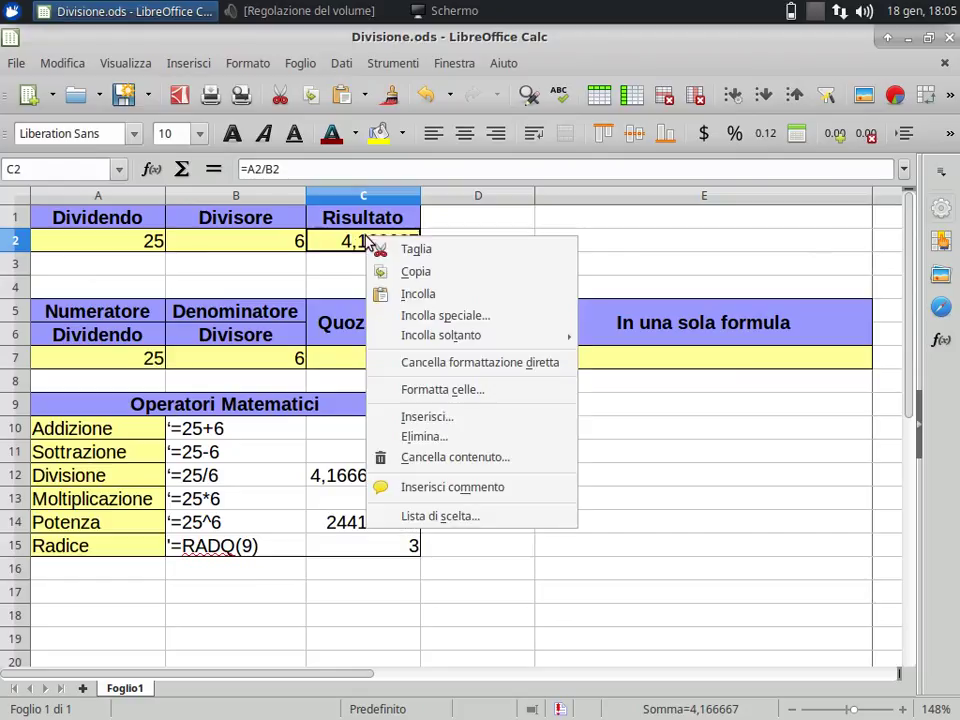
click(421, 390)
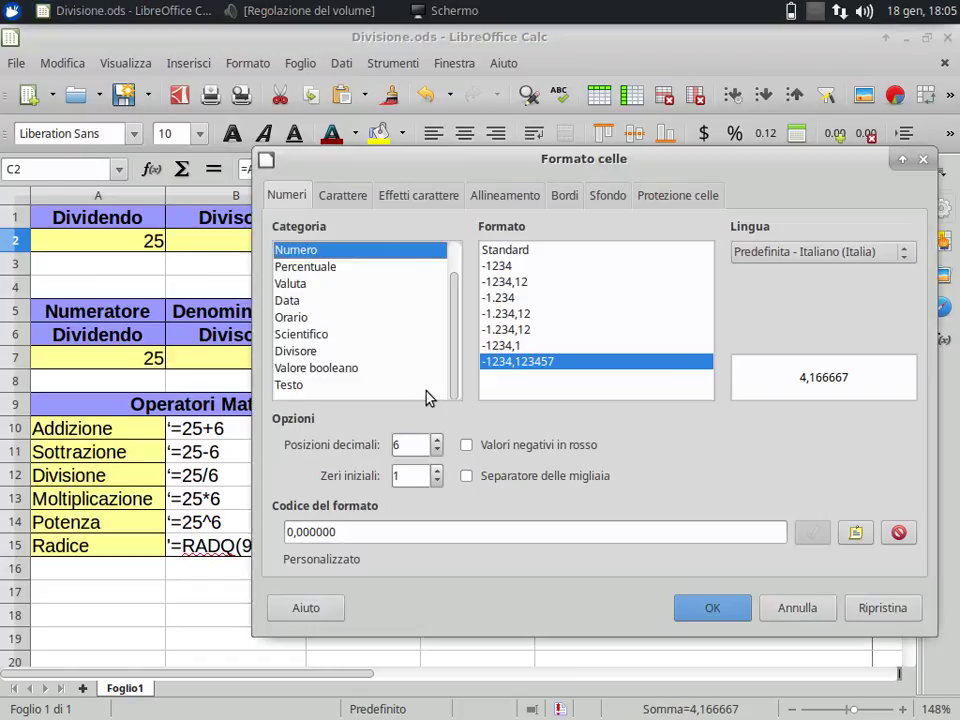
click(437, 451)
click(437, 451)
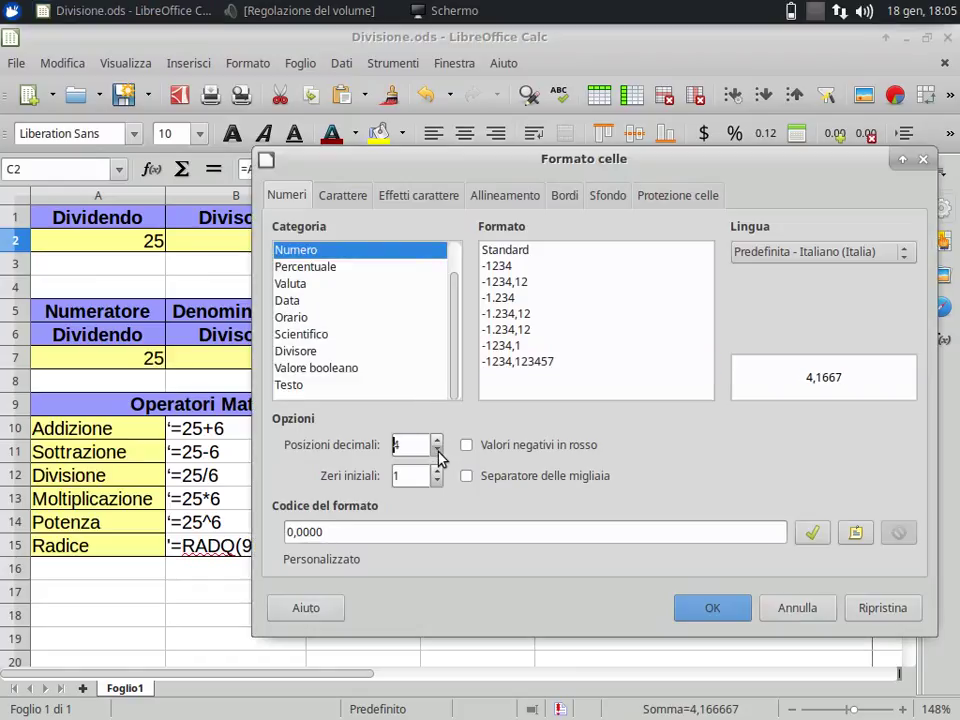
click(437, 451)
click(437, 451)
click(437, 451)
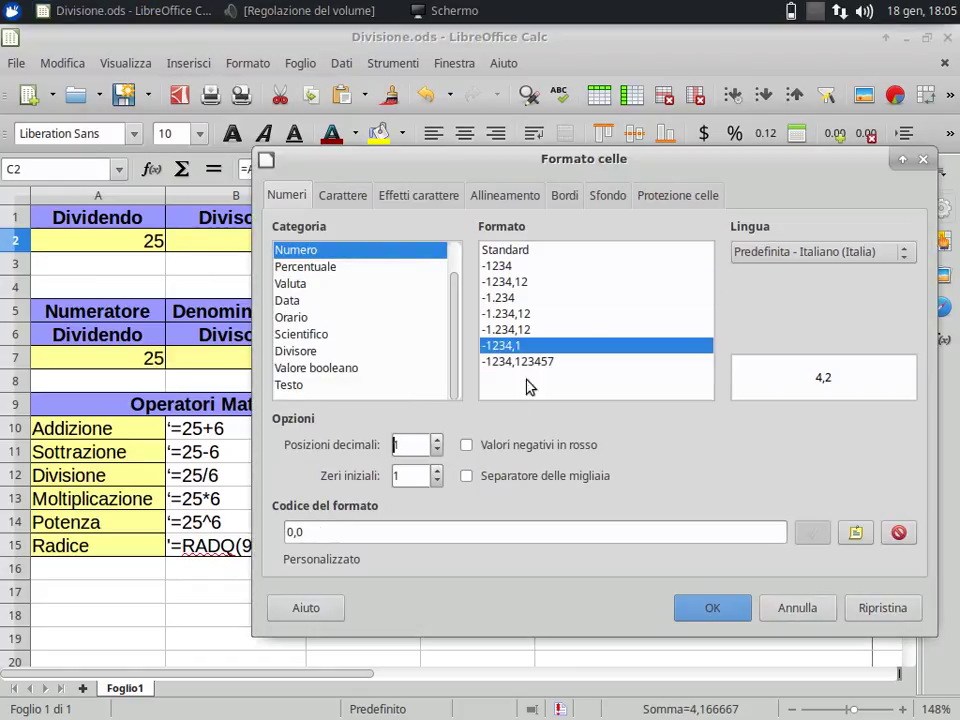
drag(720, 162, 661, 284)
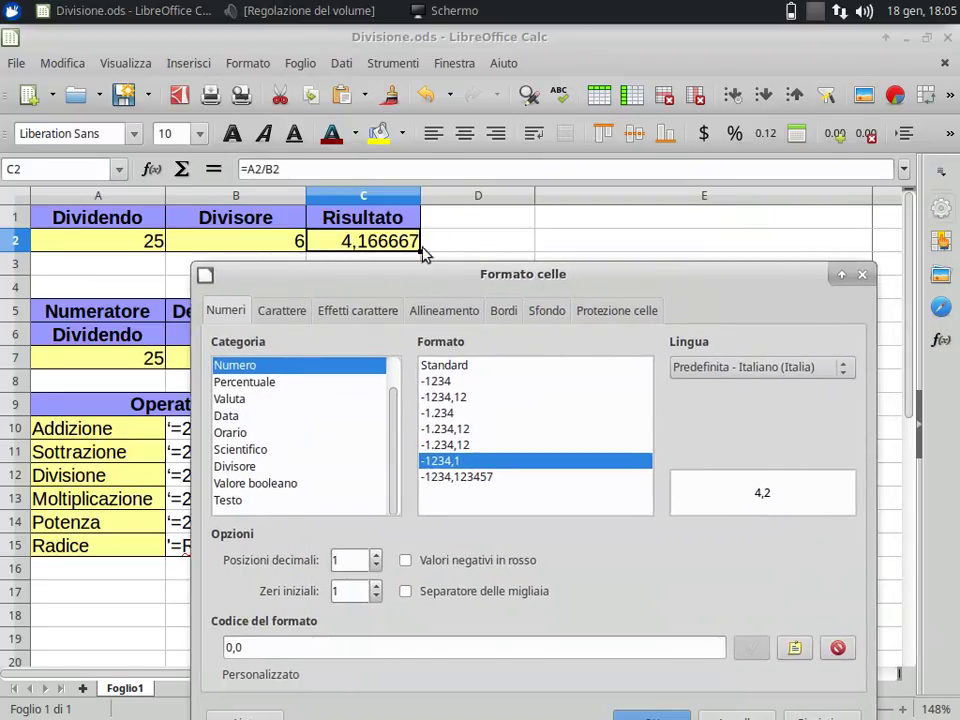
click(347, 561)
drag(722, 274, 718, 153)
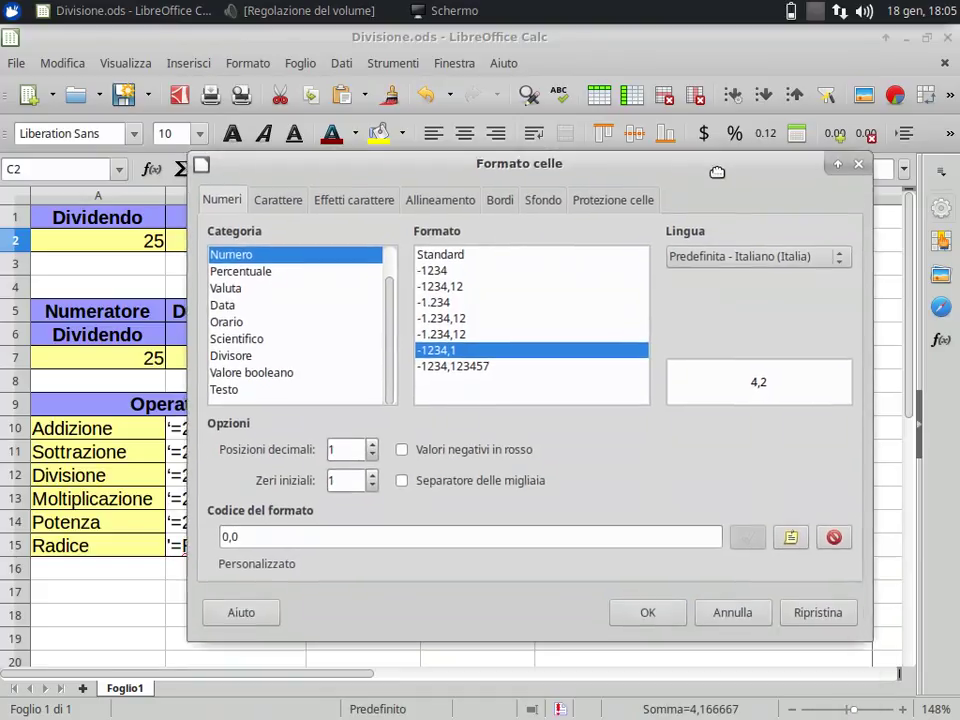
click(636, 607)
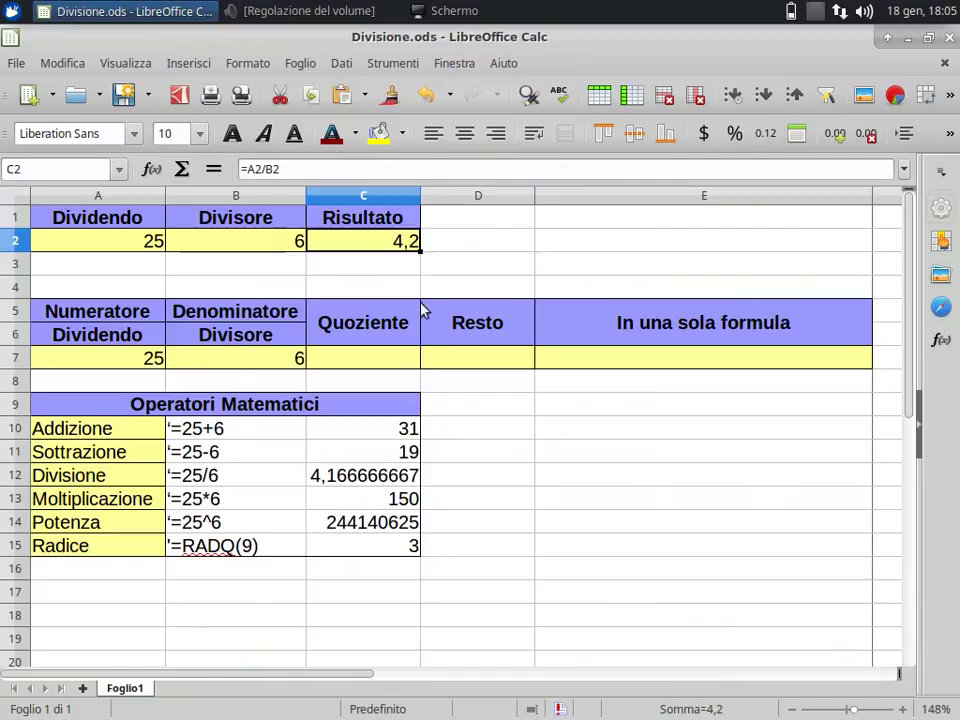
Inspect the division formula in C2, leaving it unchanged.
click(405, 266)
click(397, 248)
click(310, 168)
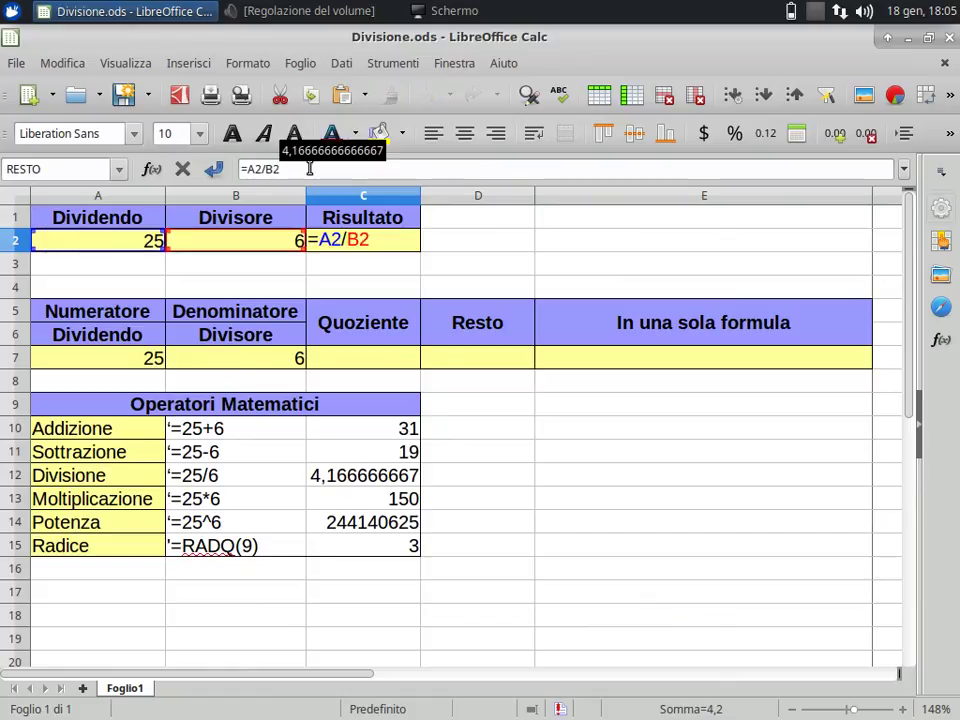
key(Escape)
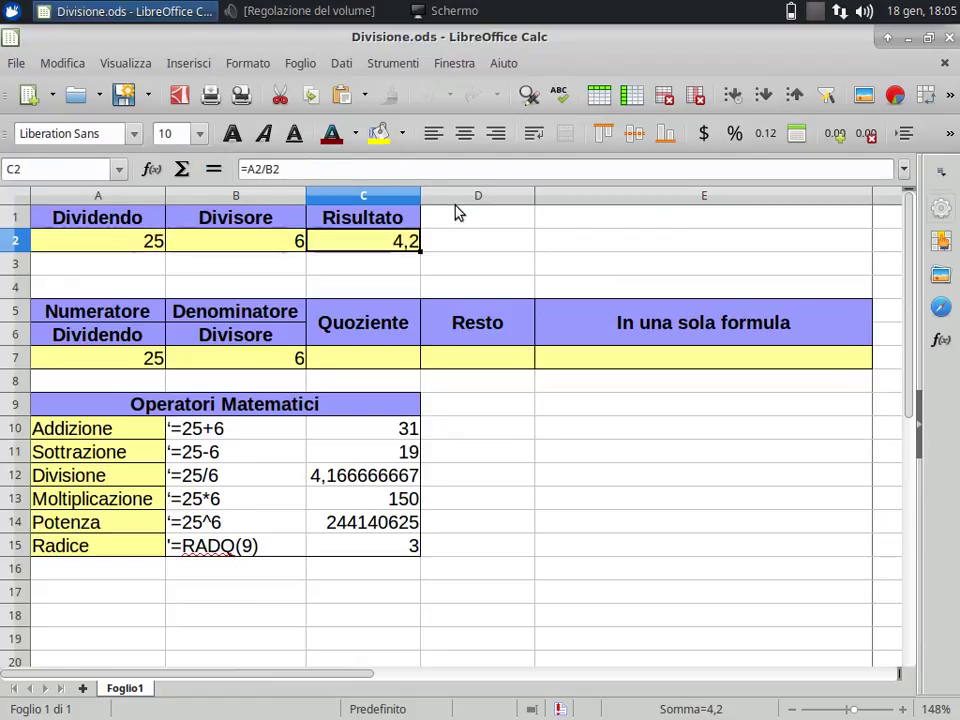
Enter =C2*2 in D2, giving 8,333333333.
click(497, 240)
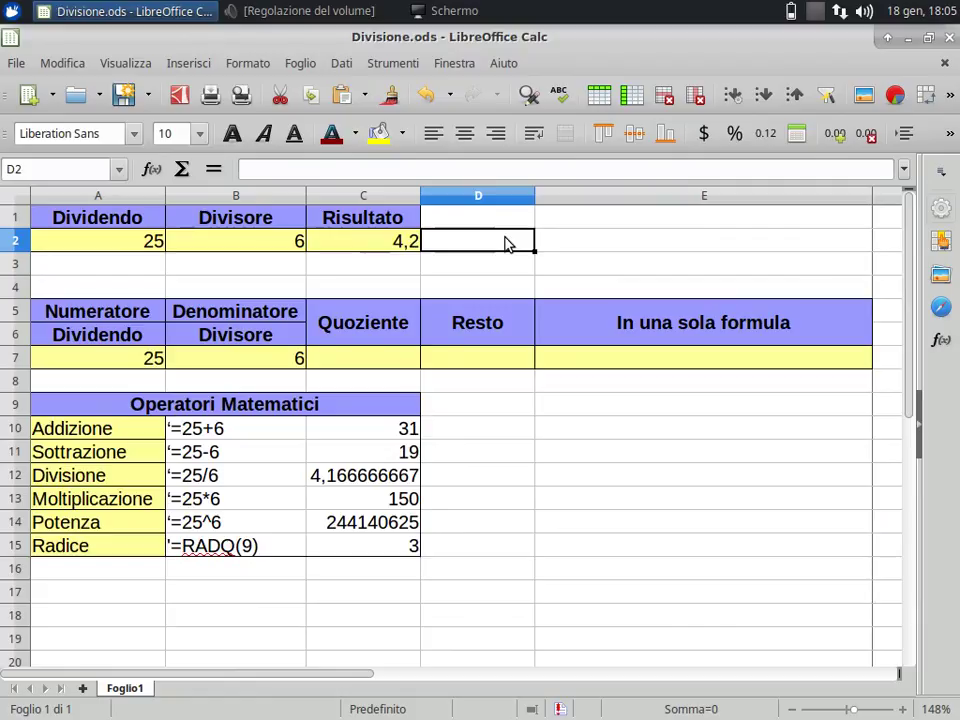
text(=)
click(388, 243)
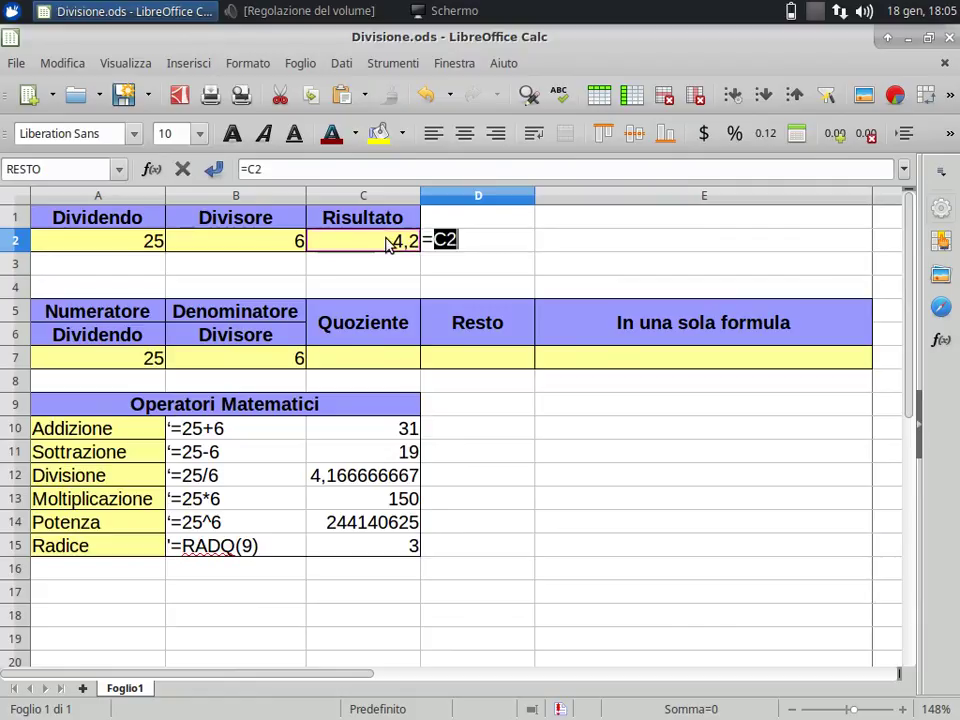
text(*)
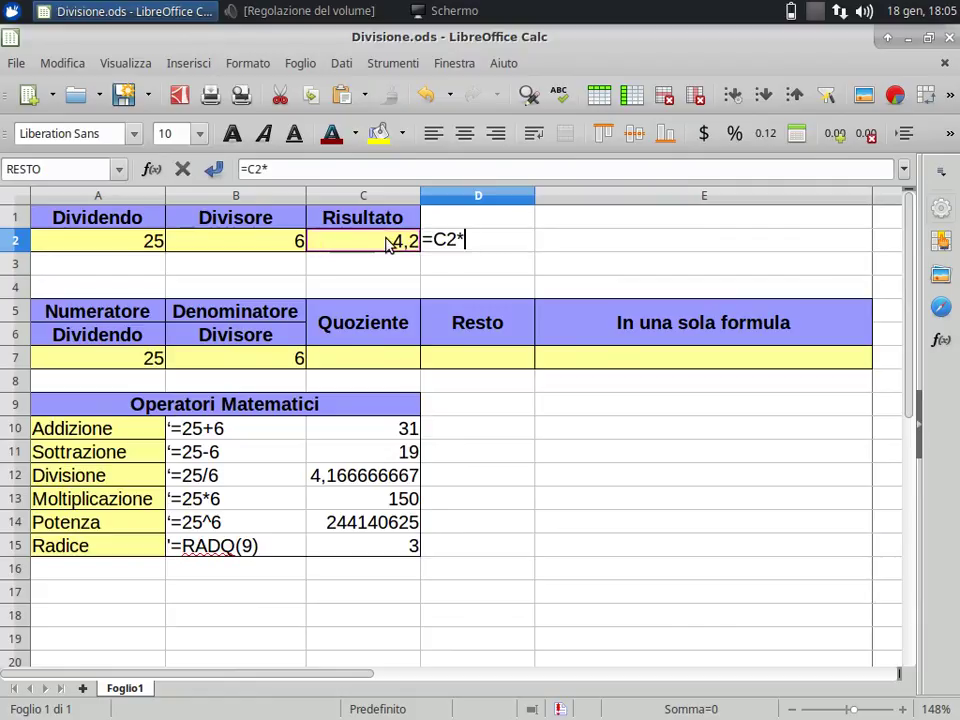
text(2)
key(Return)
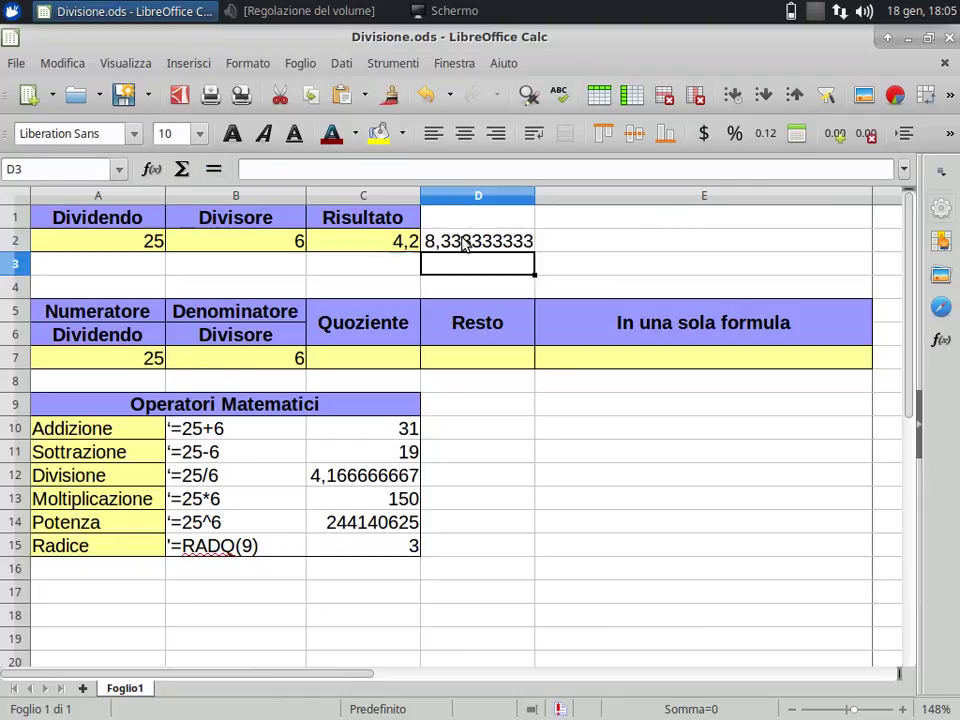
Compare the C2 and D2 formulas, then delete the 8,333333333 value from D2.
click(406, 262)
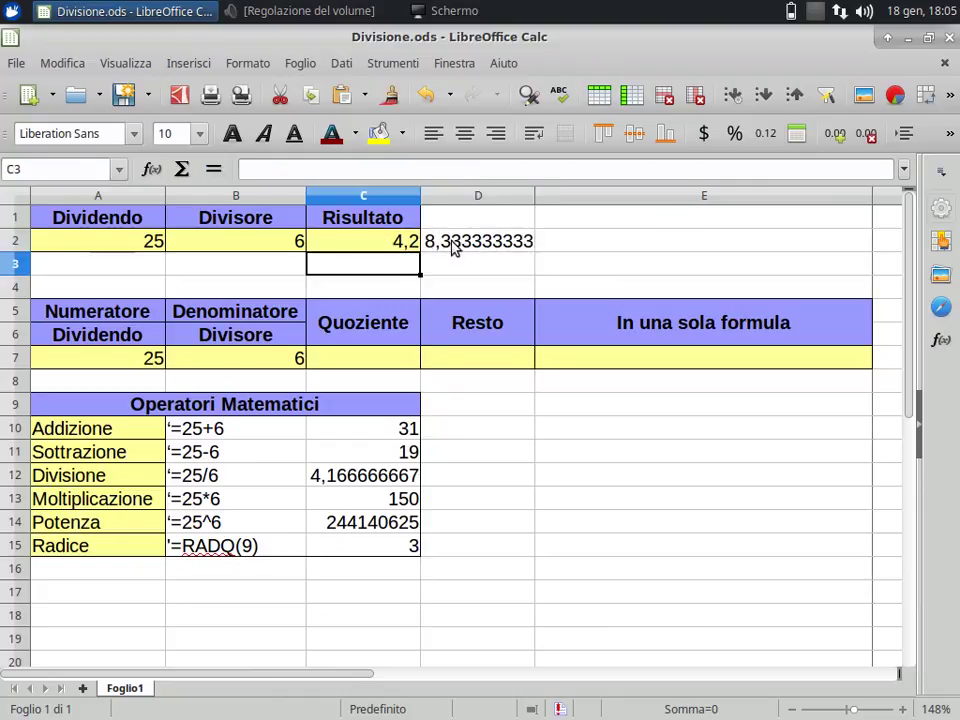
click(400, 246)
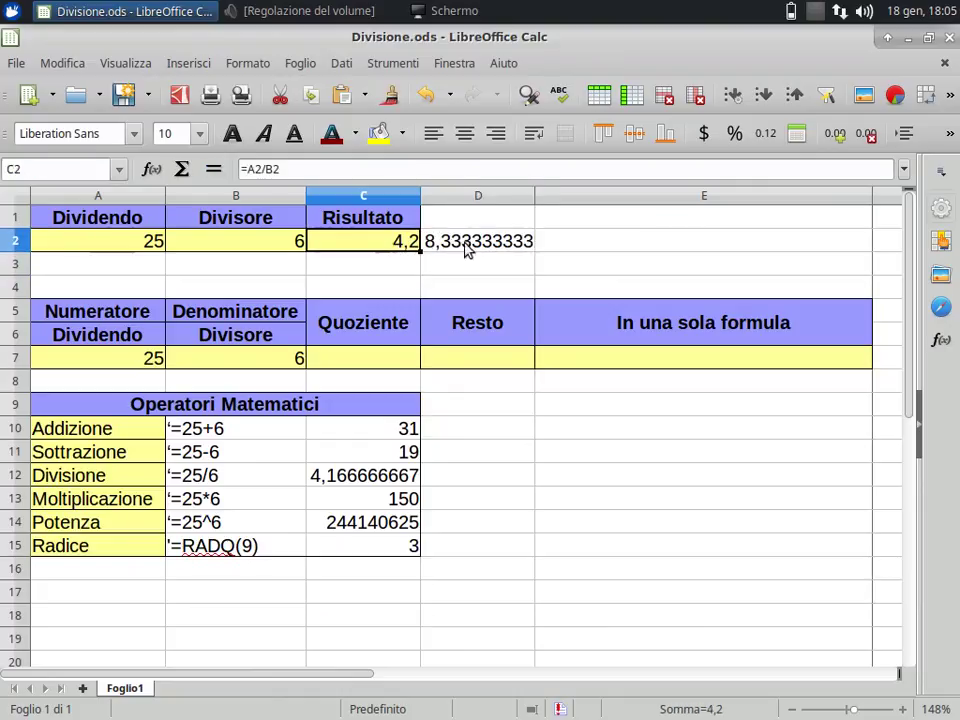
click(494, 249)
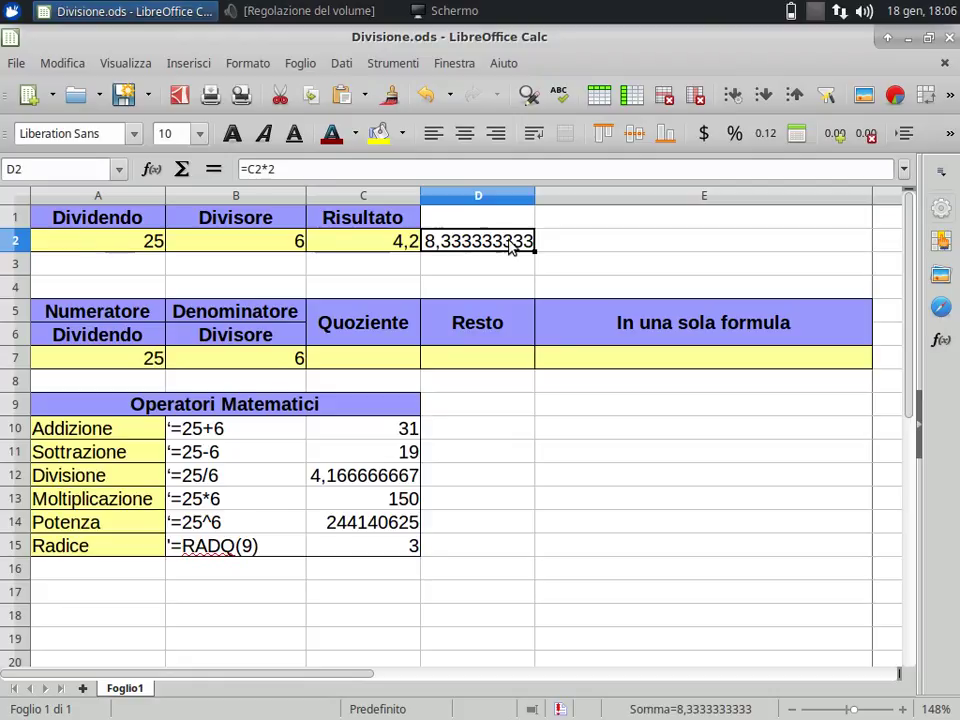
click(398, 246)
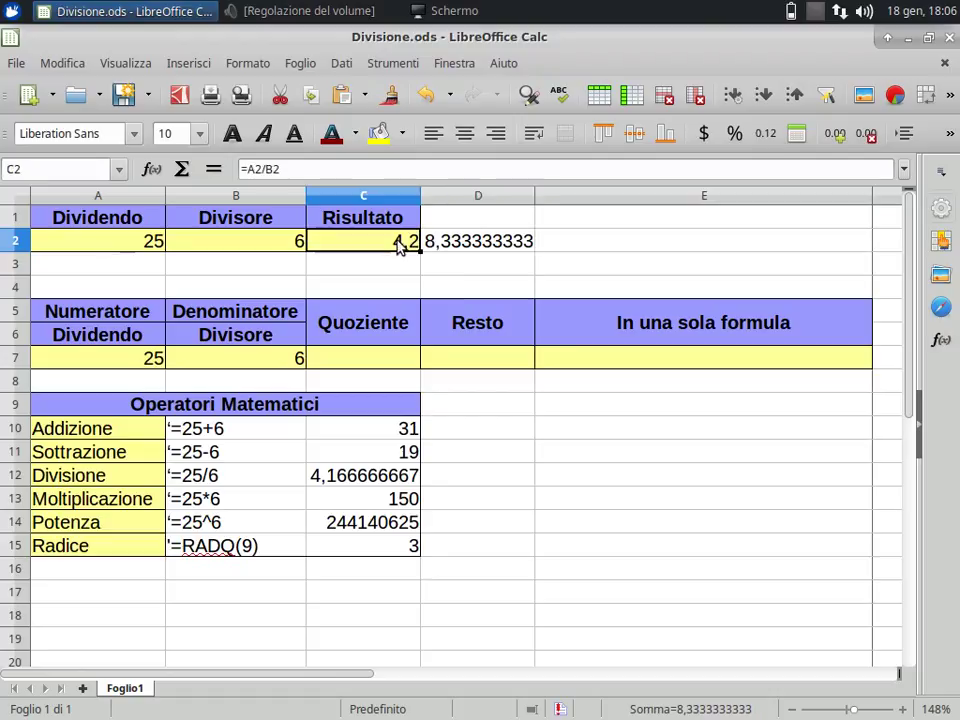
click(490, 248)
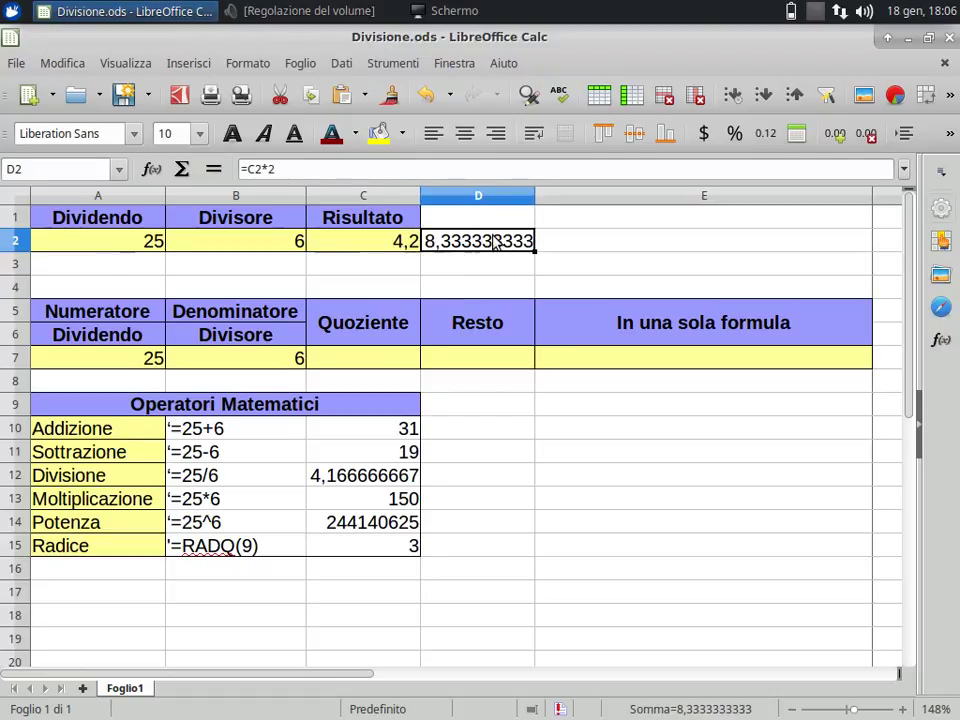
click(395, 246)
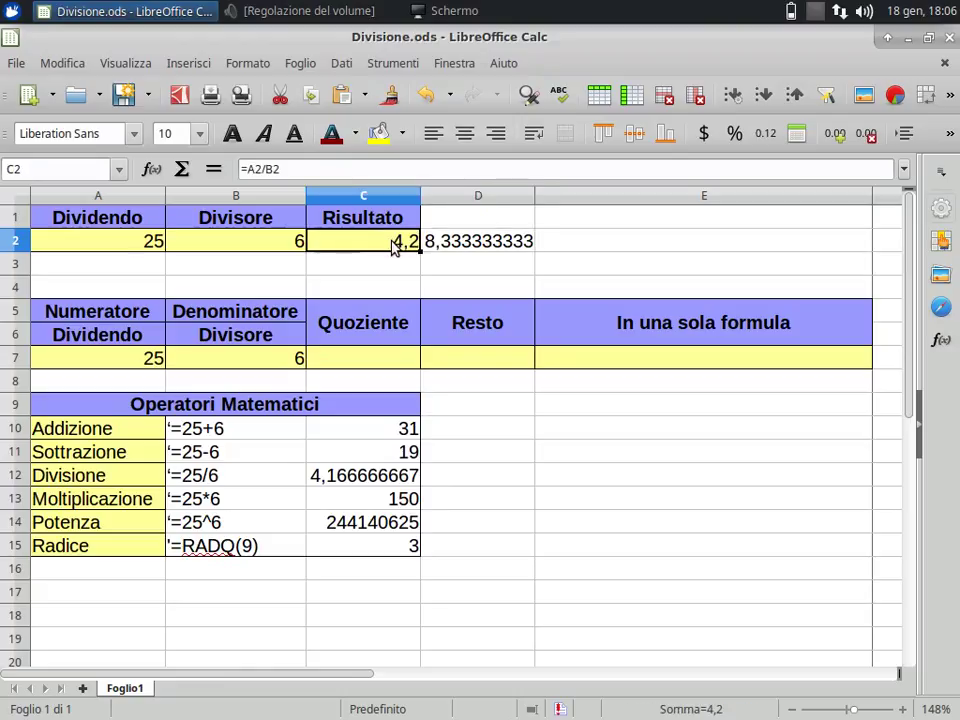
click(374, 170)
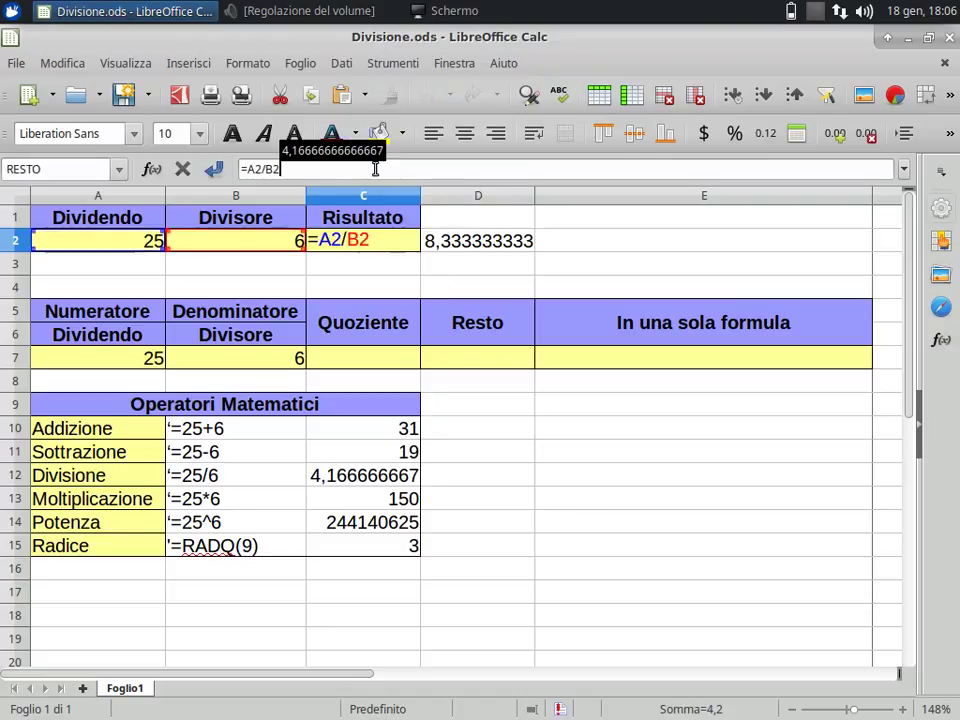
key(Return)
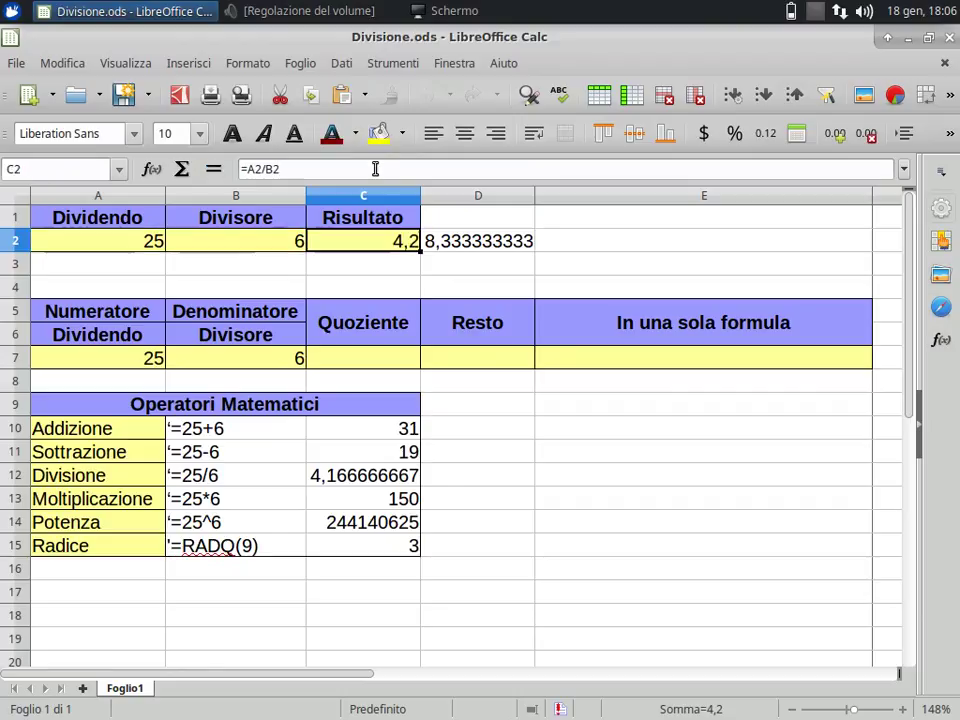
click(463, 247)
key(Delete)
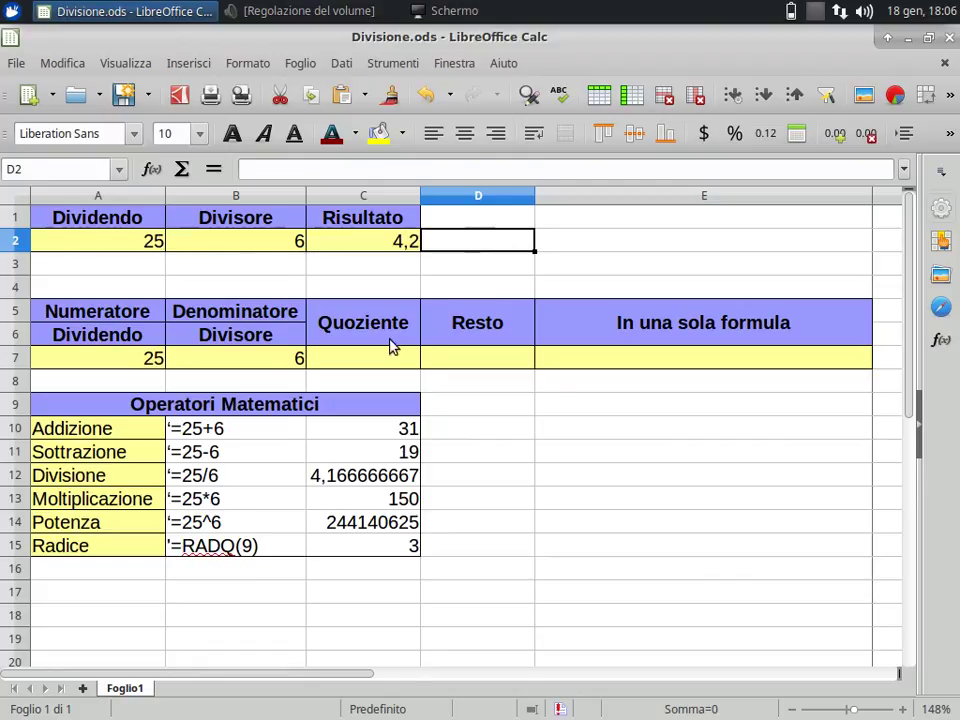
Enter =QUOZIENTE(A7;B7) in C7 so it shows the integer quotient 4.
click(397, 362)
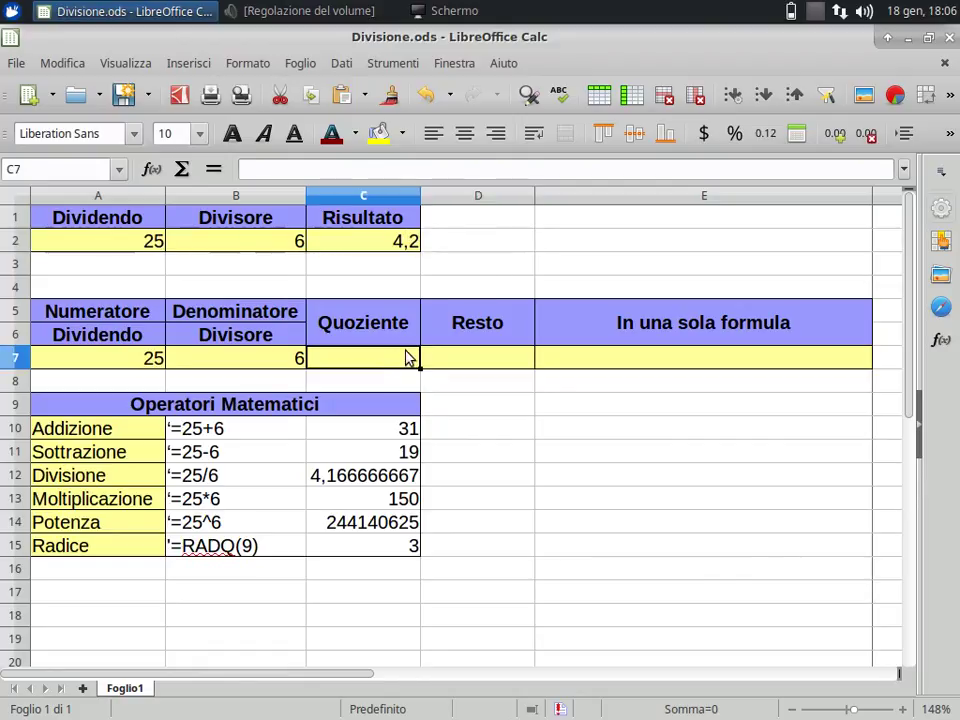
text(=qu)
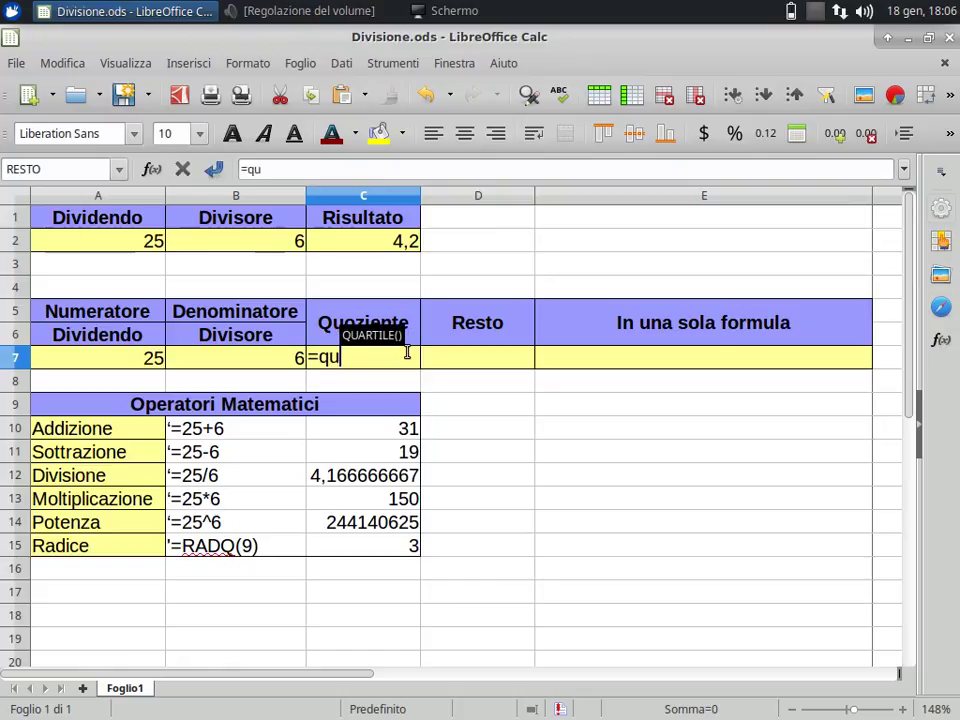
text(ozient)
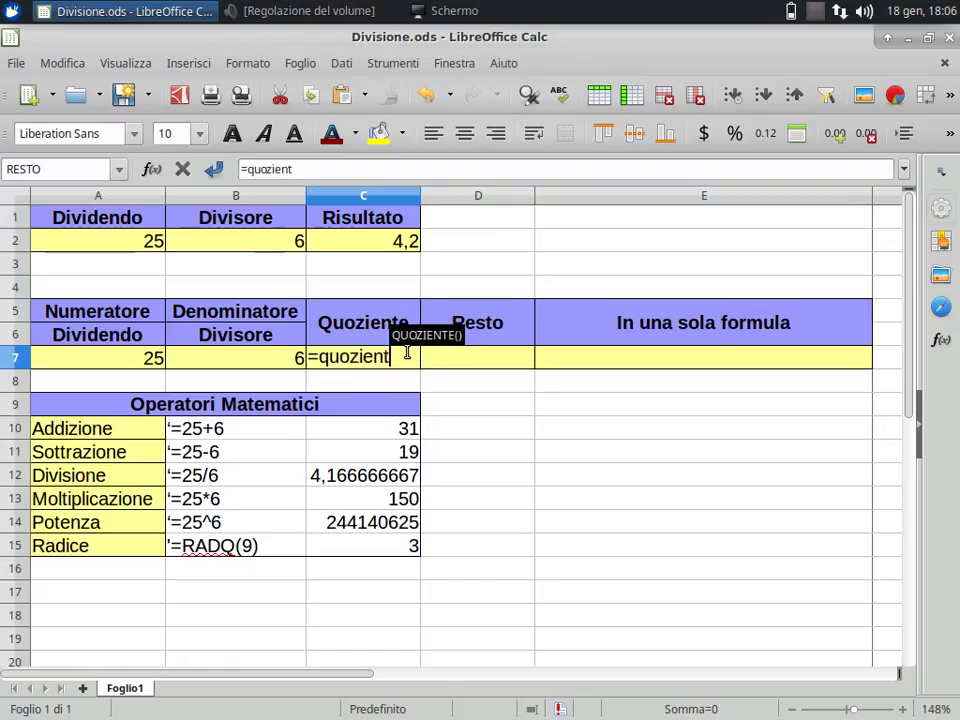
text(e)
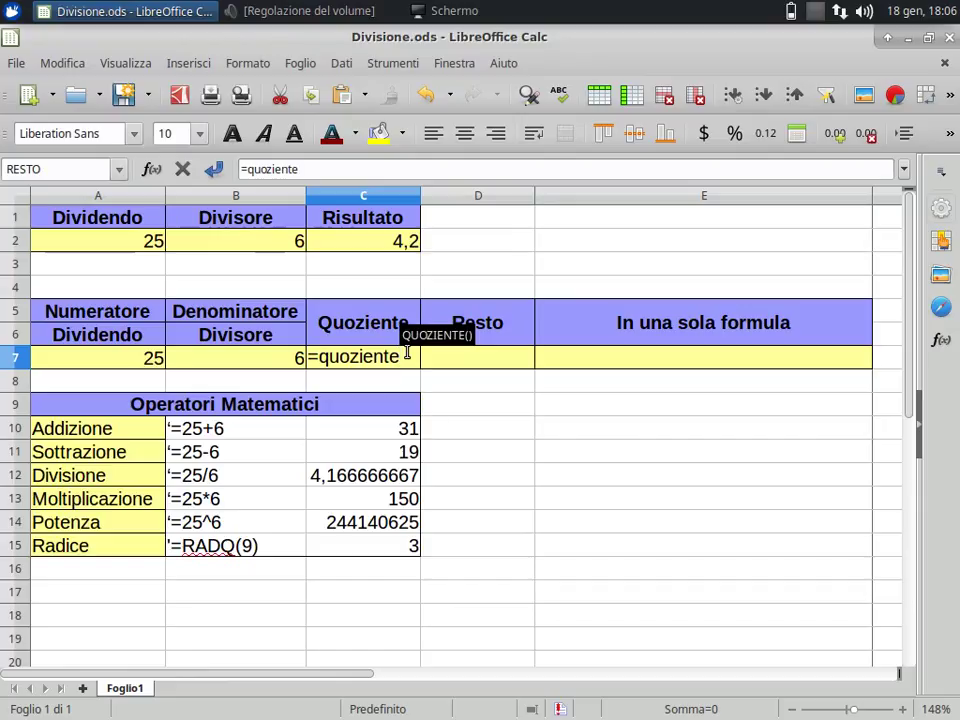
text(()
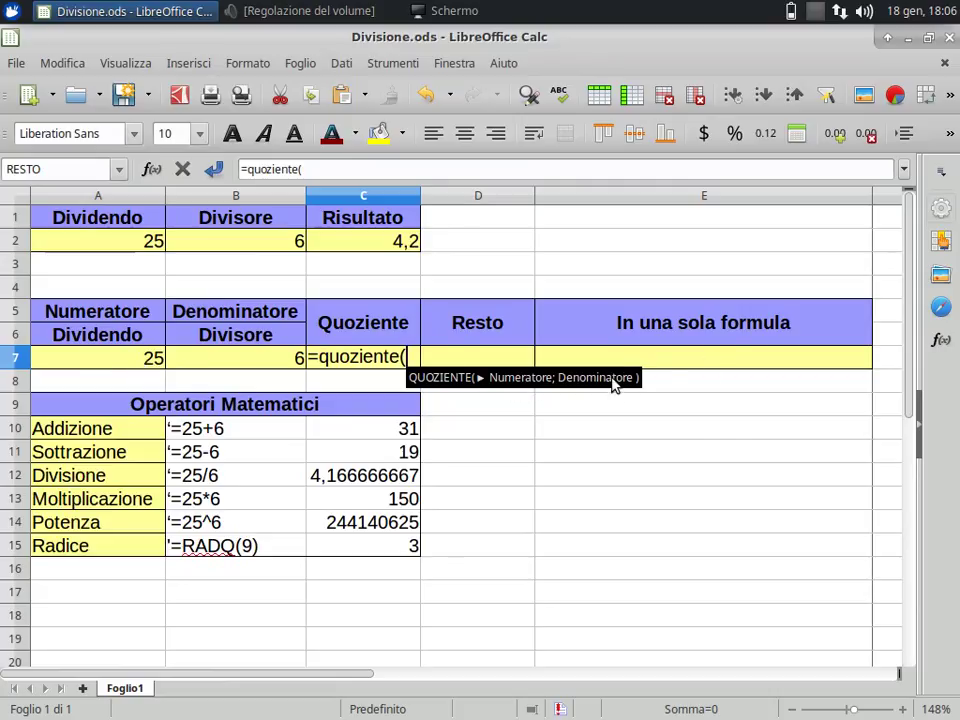
click(104, 366)
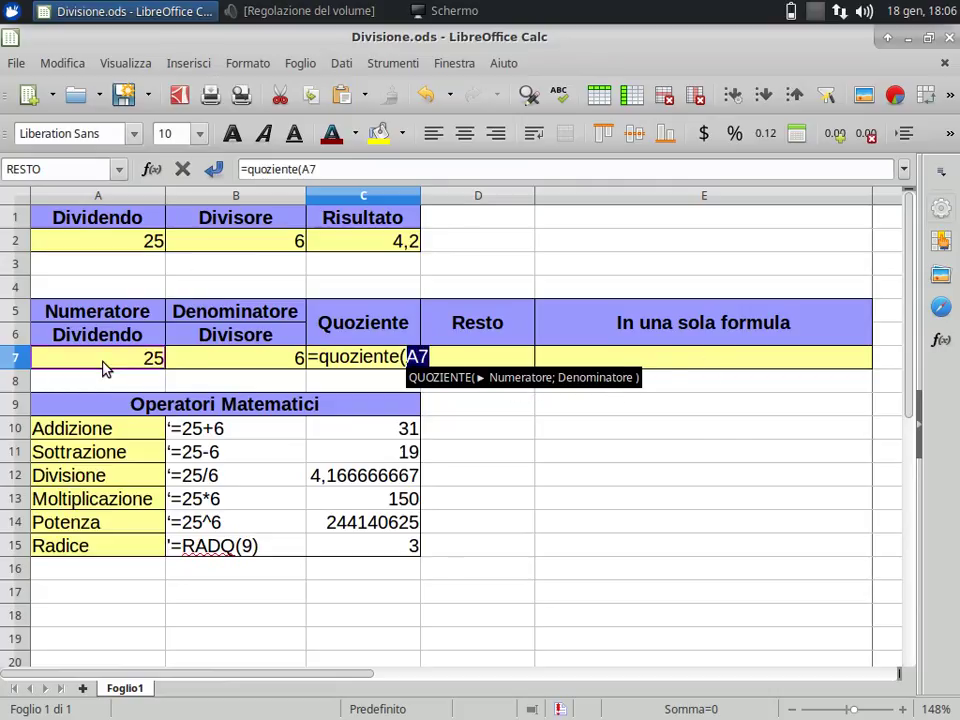
text(;)
click(240, 364)
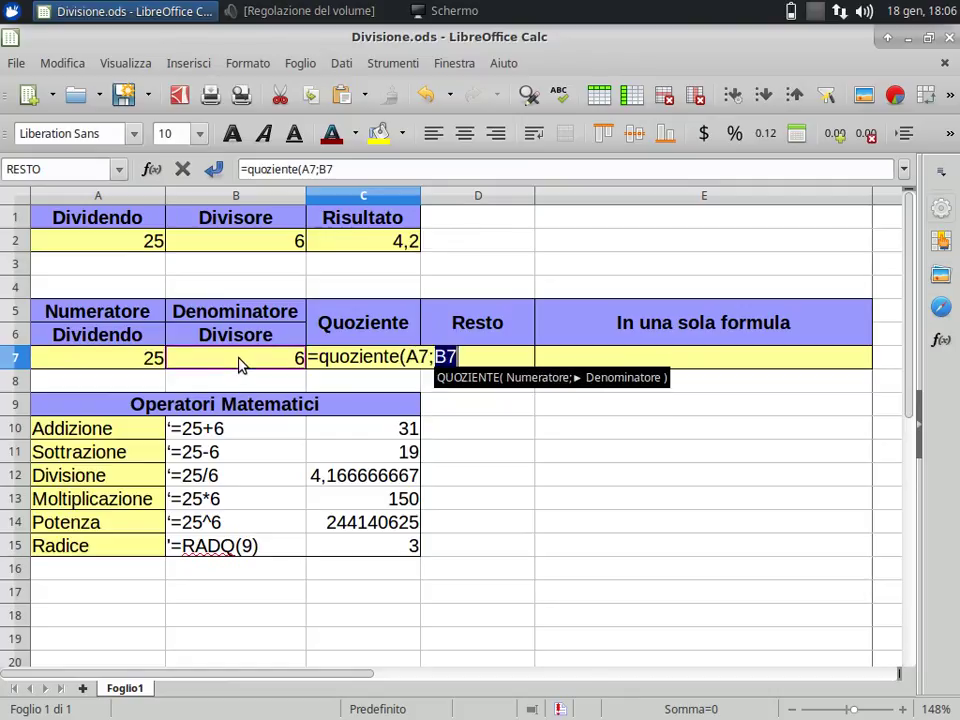
text())
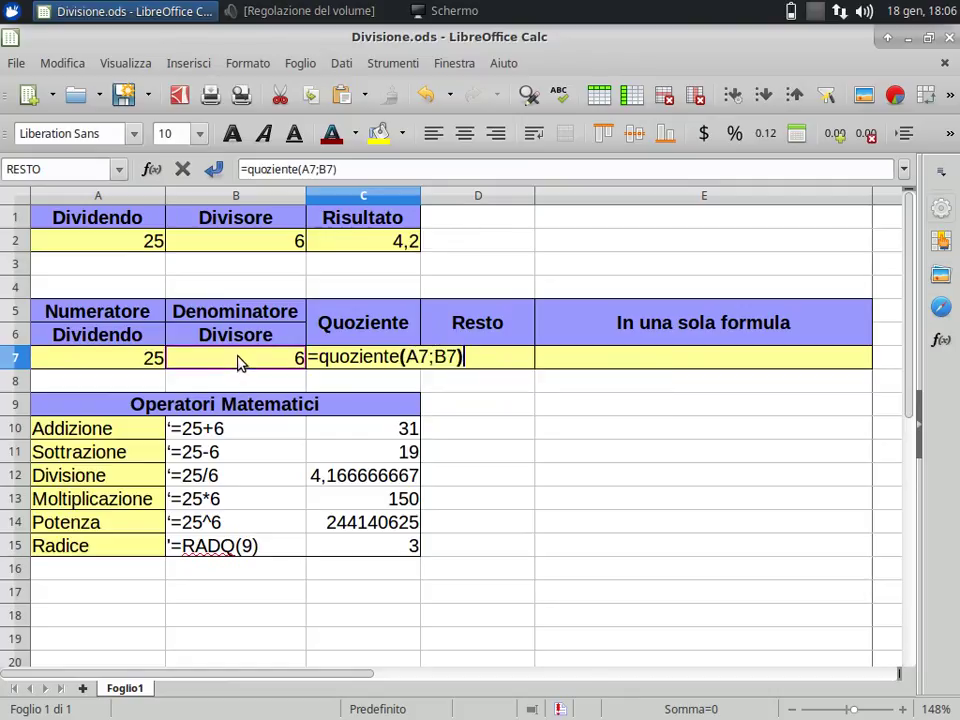
key(Return)
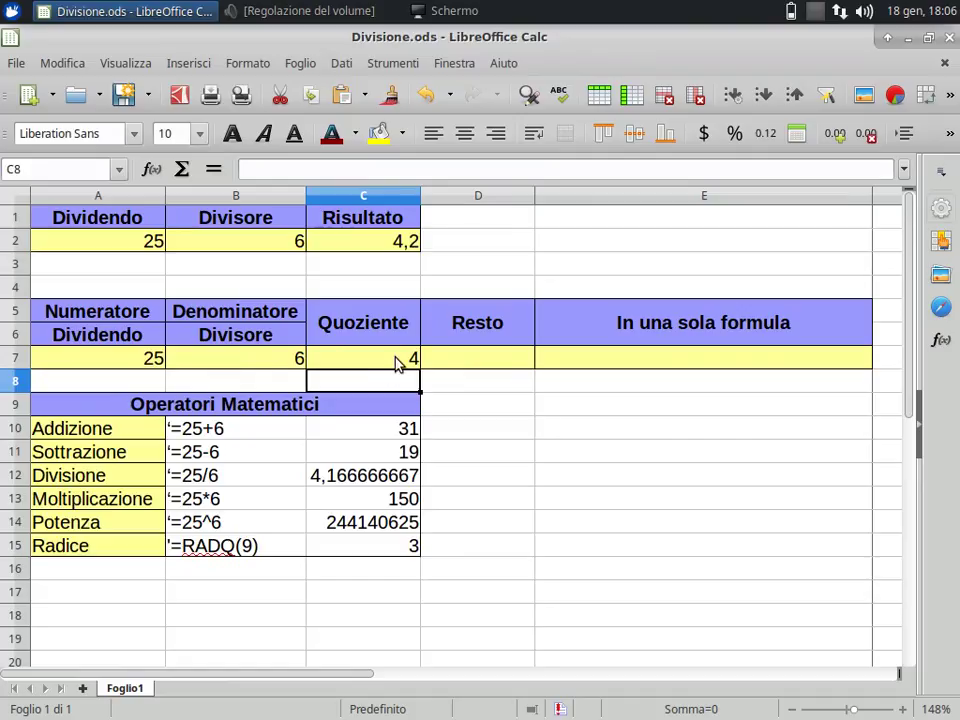
click(397, 362)
click(467, 358)
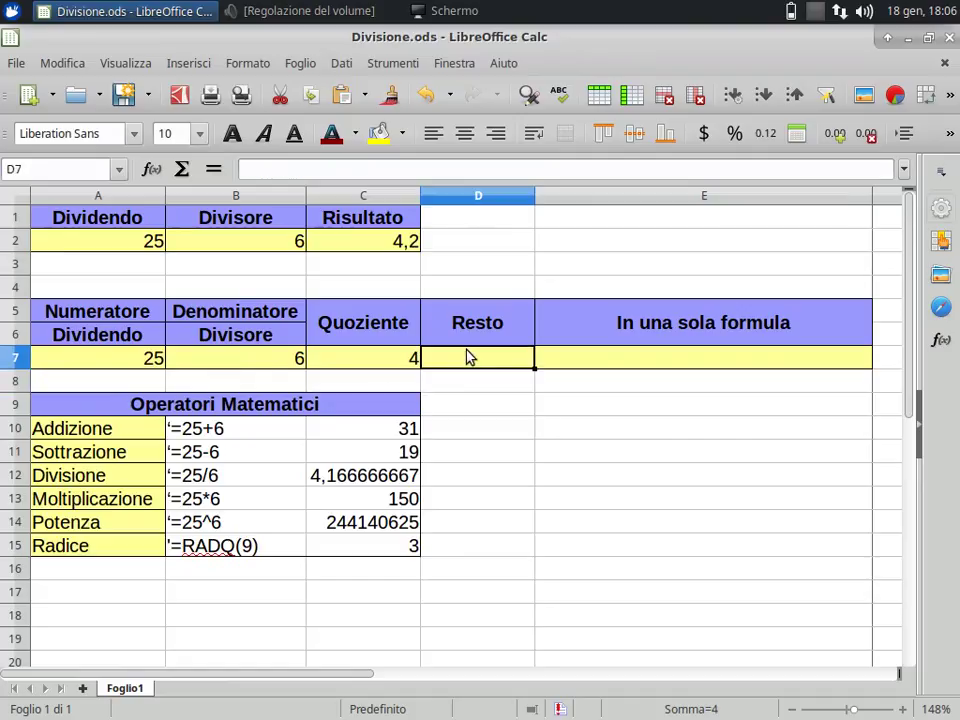
text(=)
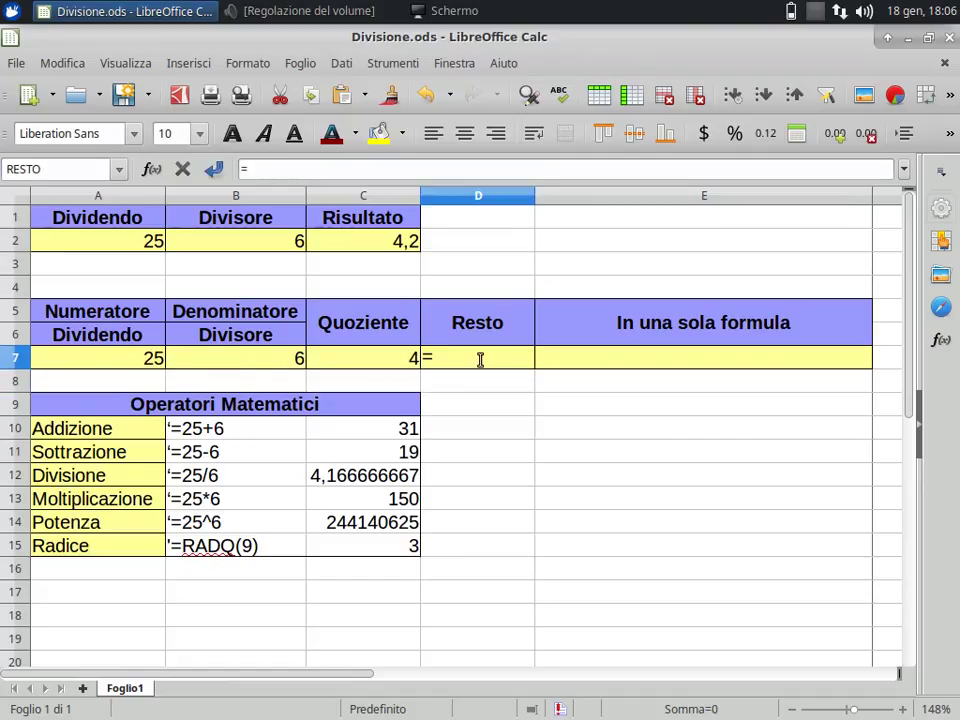
text(resto()
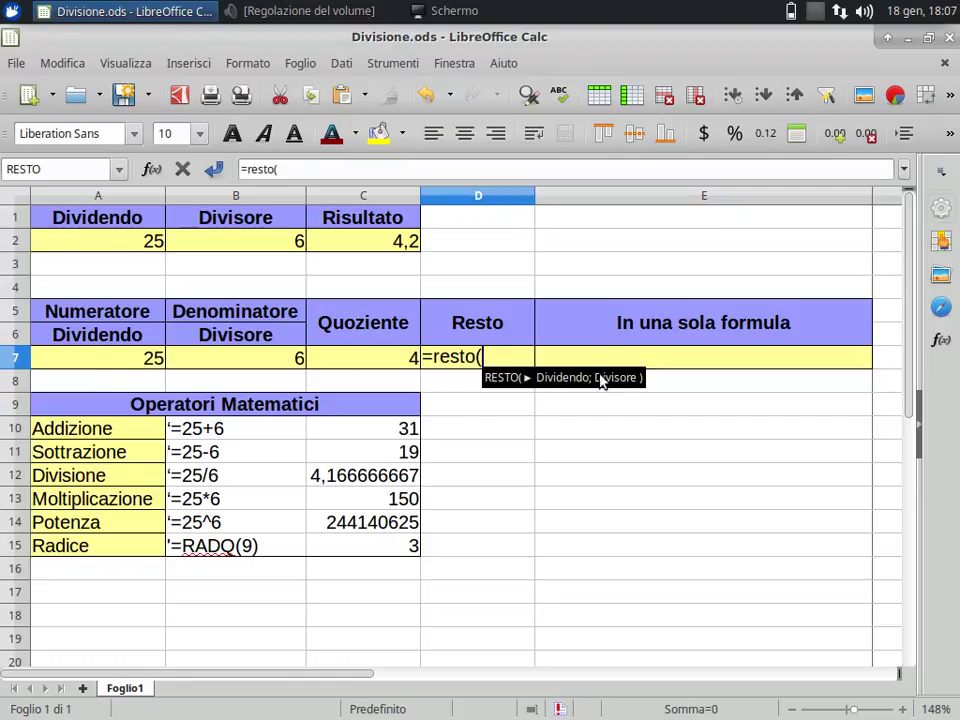
click(140, 358)
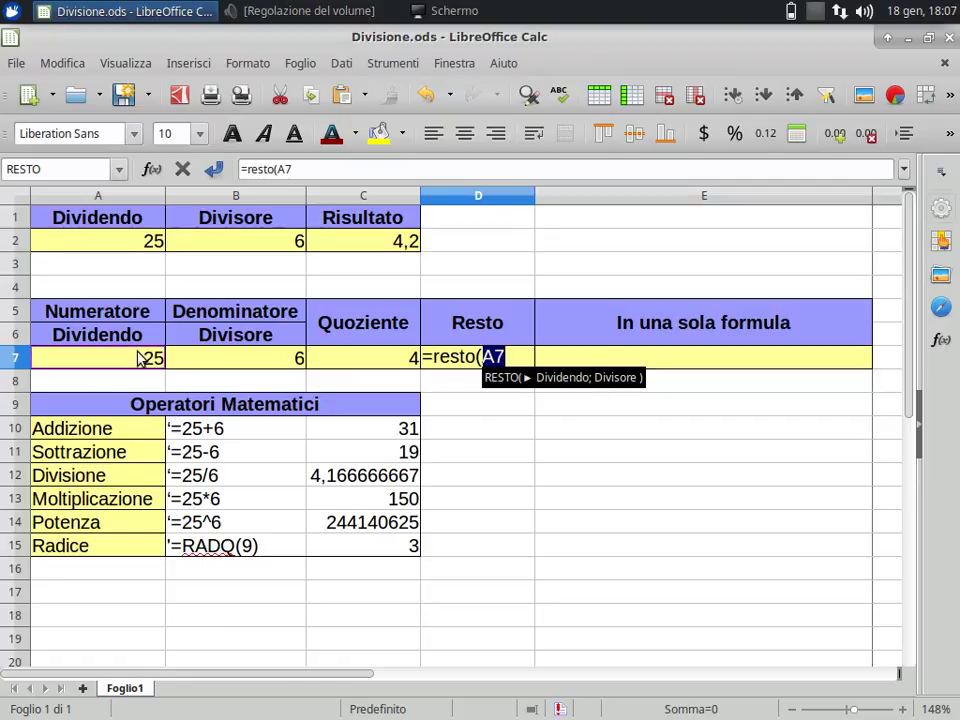
text(;)
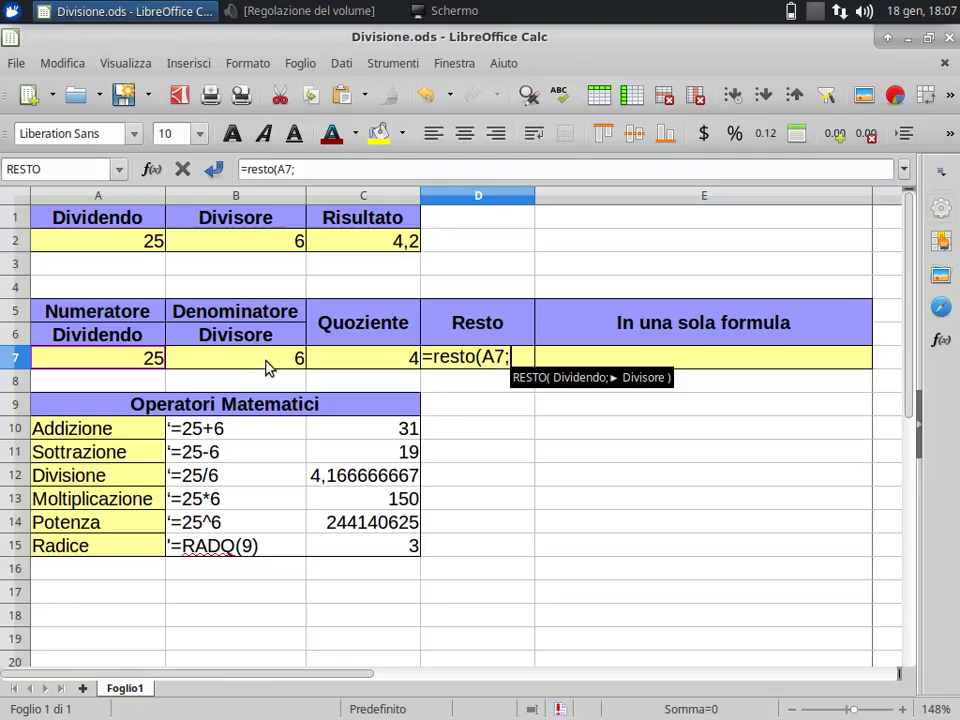
click(268, 366)
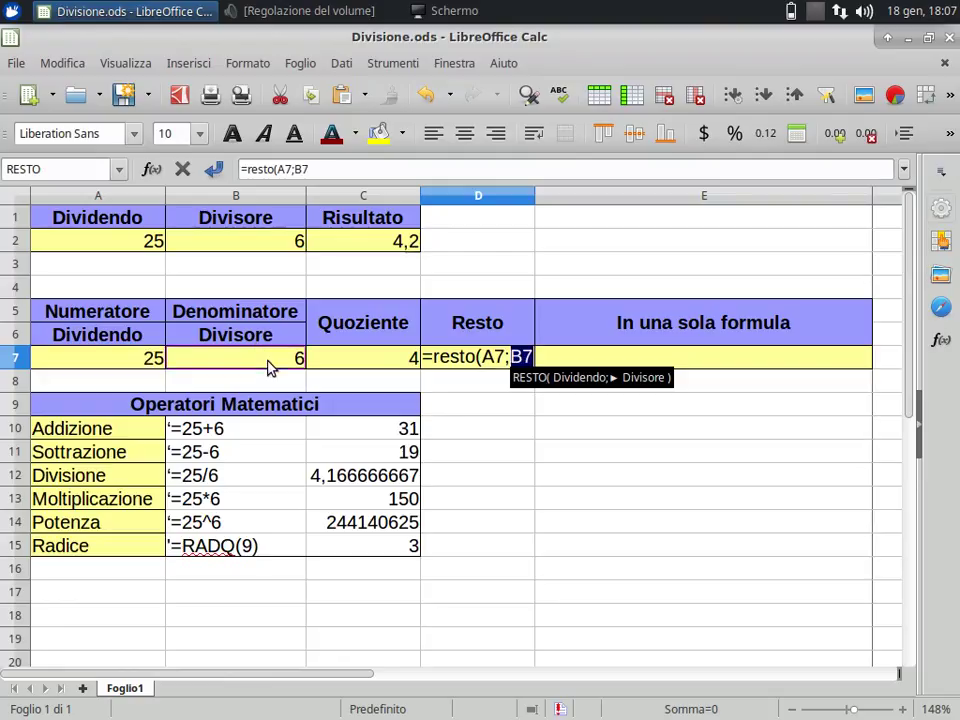
text())
key(Return)
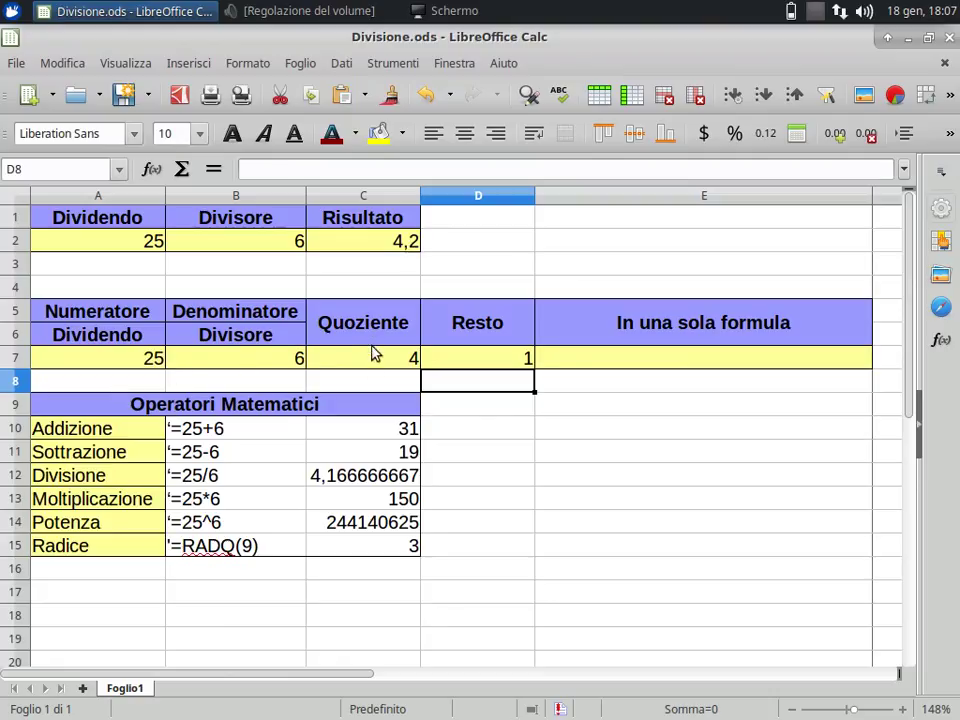
click(376, 360)
click(484, 360)
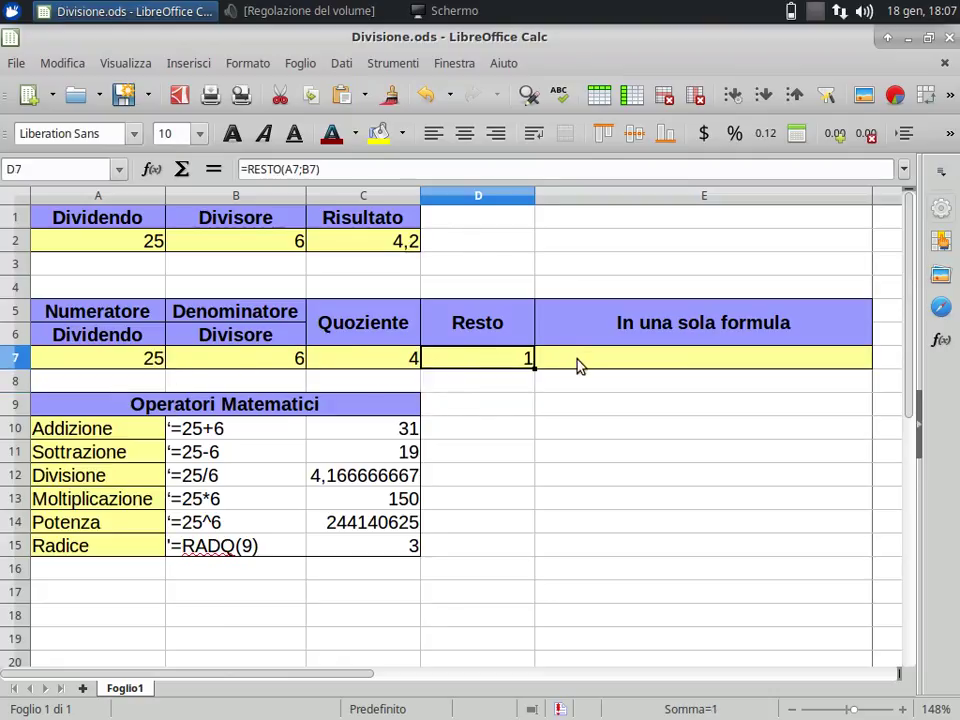
click(580, 362)
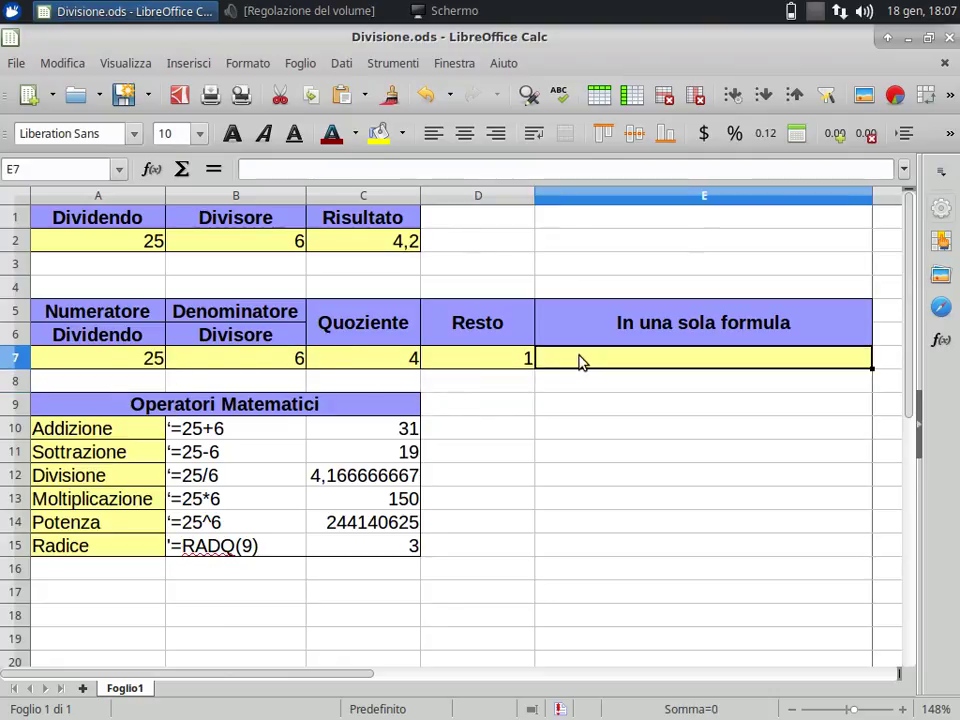
In E7, type =QUOZIENTE(A7;B7) & " con il resto di " & RESTO( to begin the combined formula.
text(=)
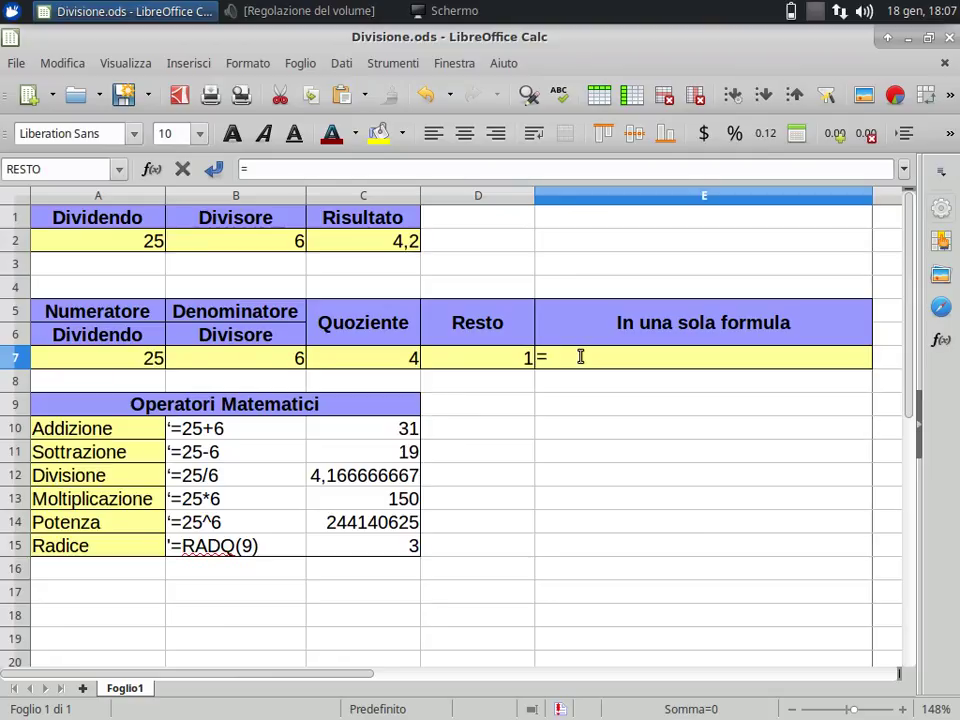
text(quo)
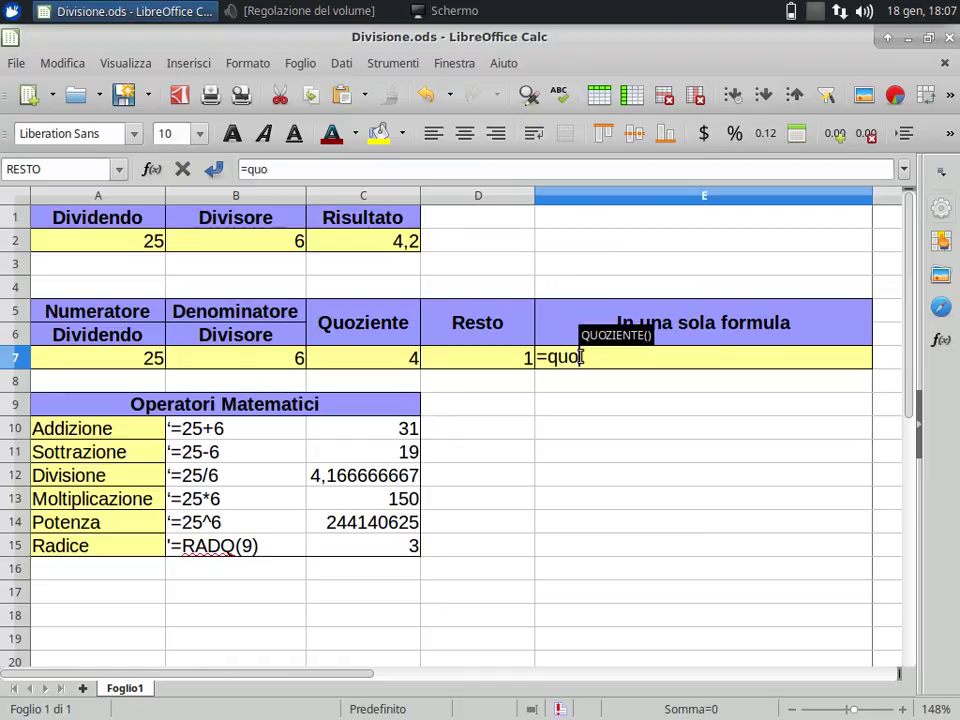
text(zie t)
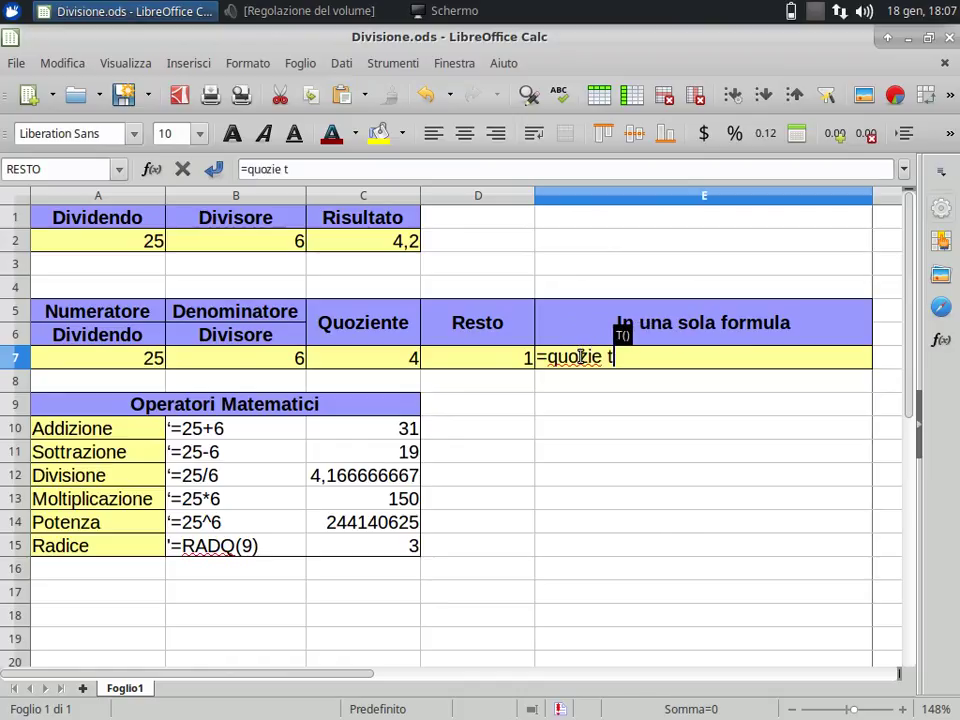
key(BackSpace)
key(BackSpace)
text(nte)
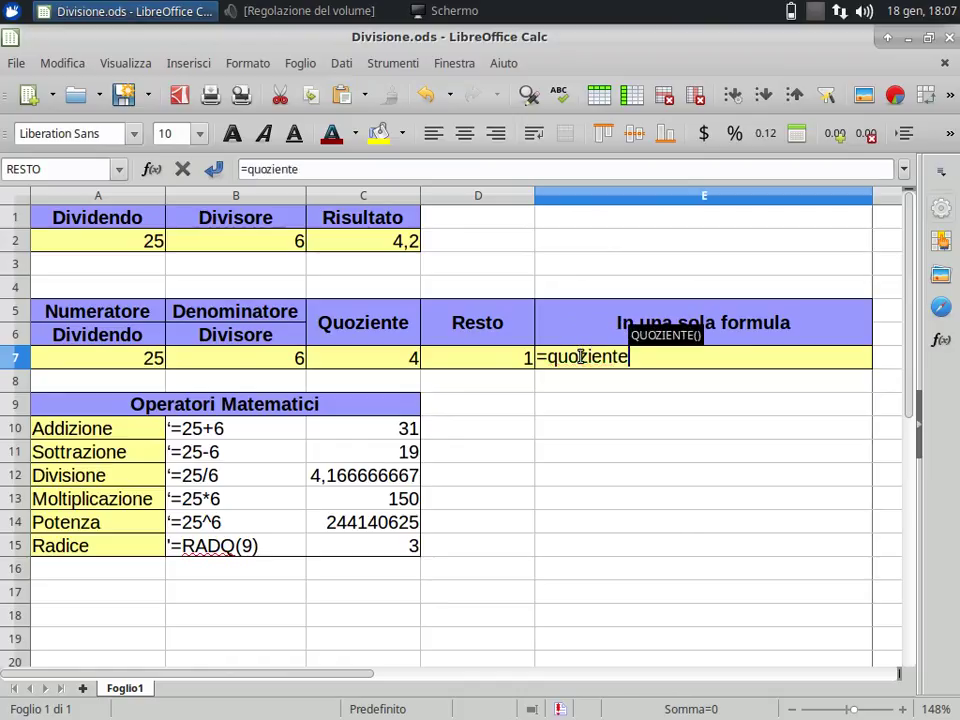
text(()
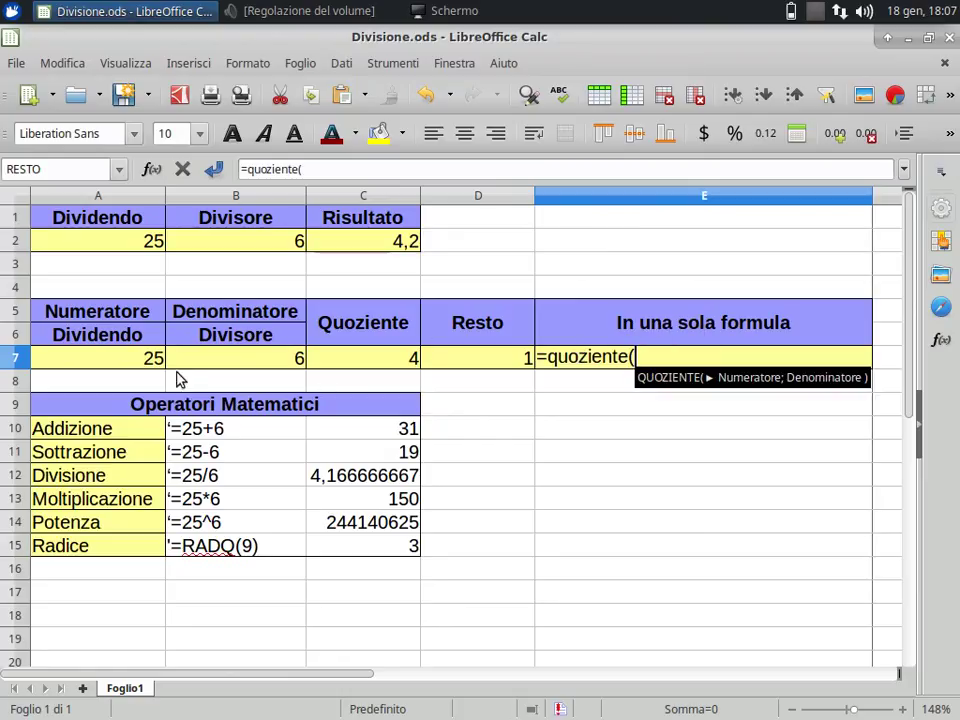
click(145, 361)
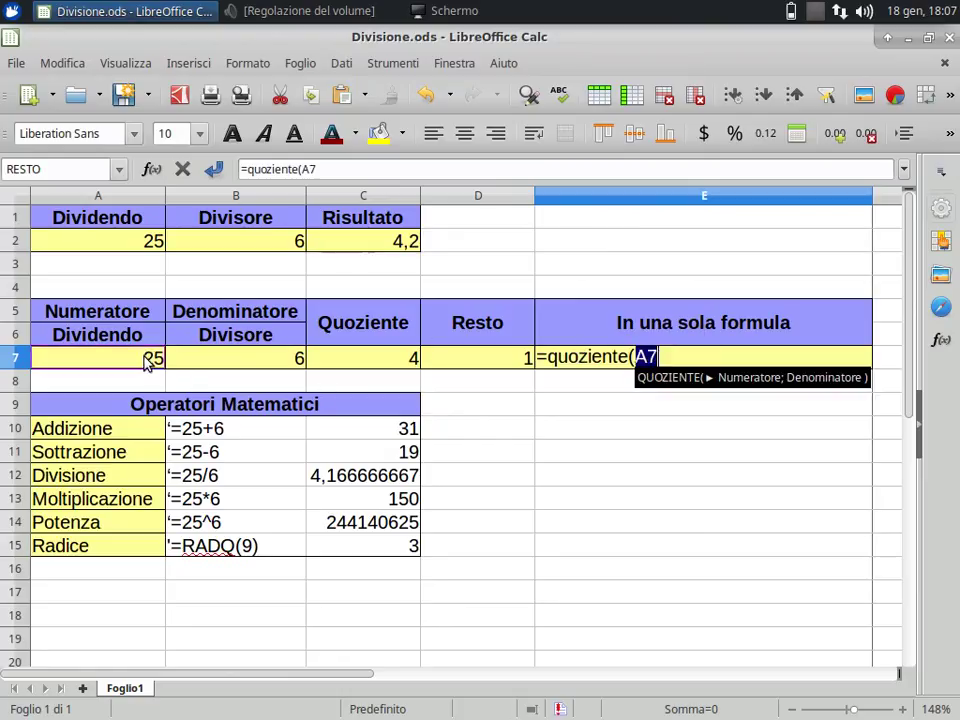
text(;)
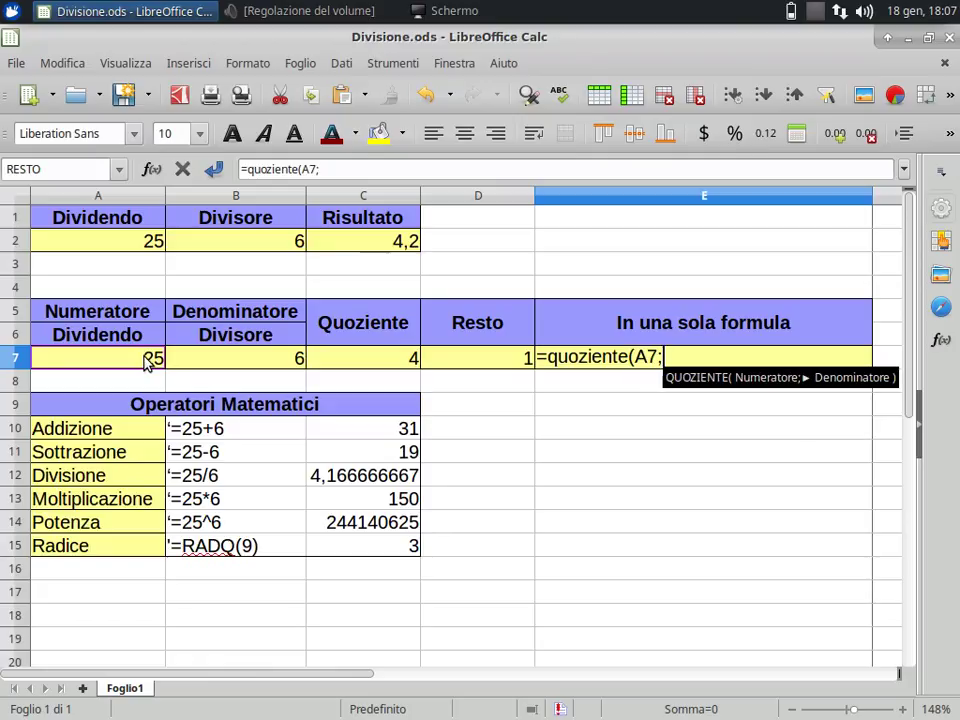
click(210, 358)
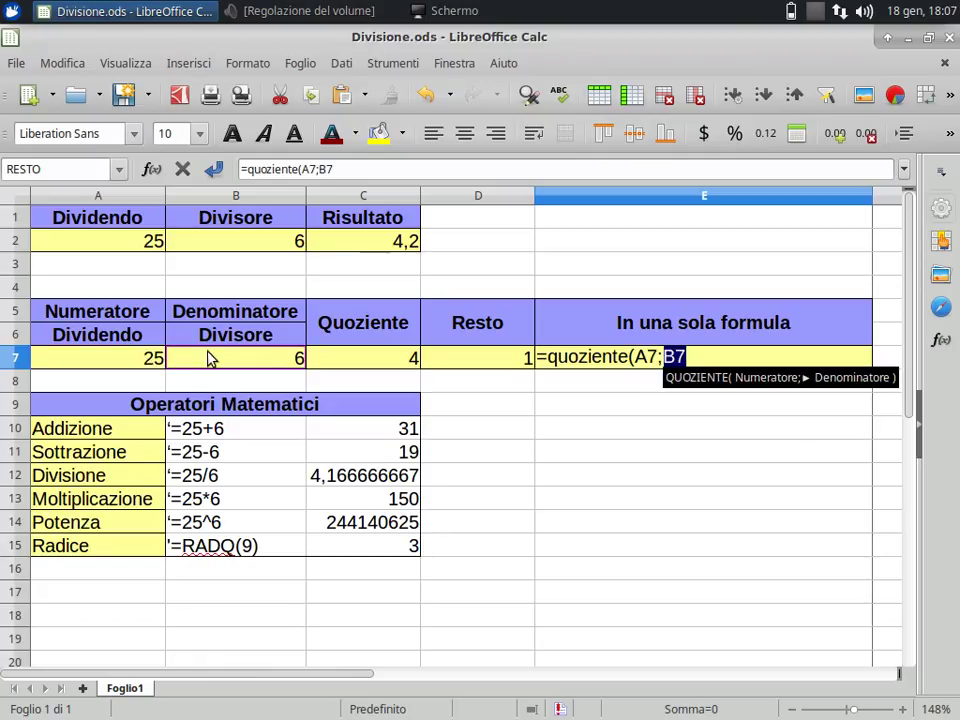
text())
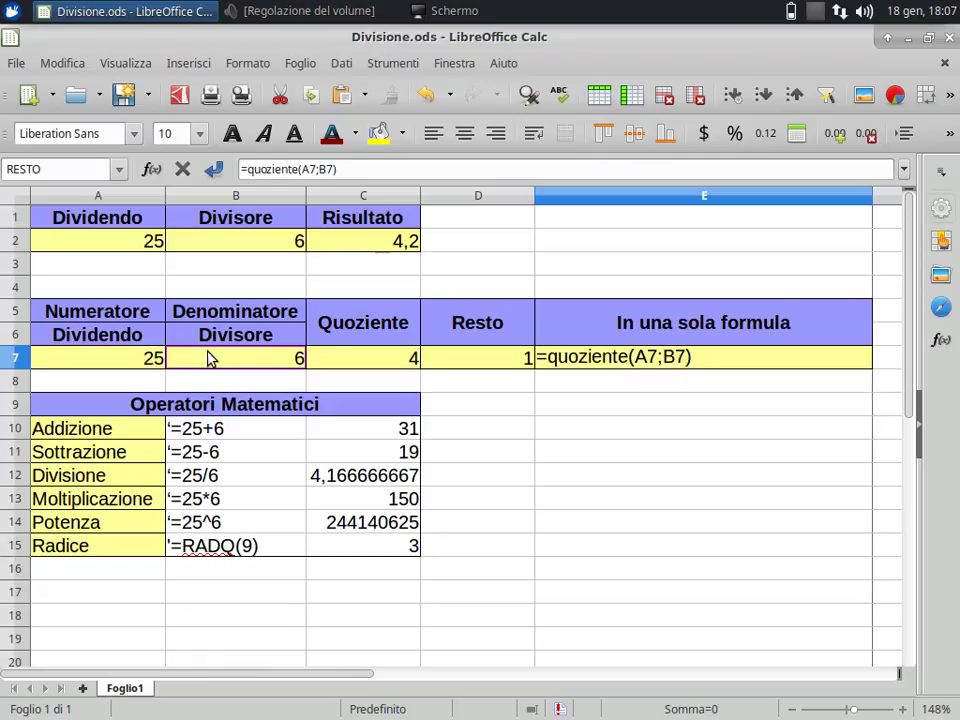
text( &)
text( " )
text(con il)
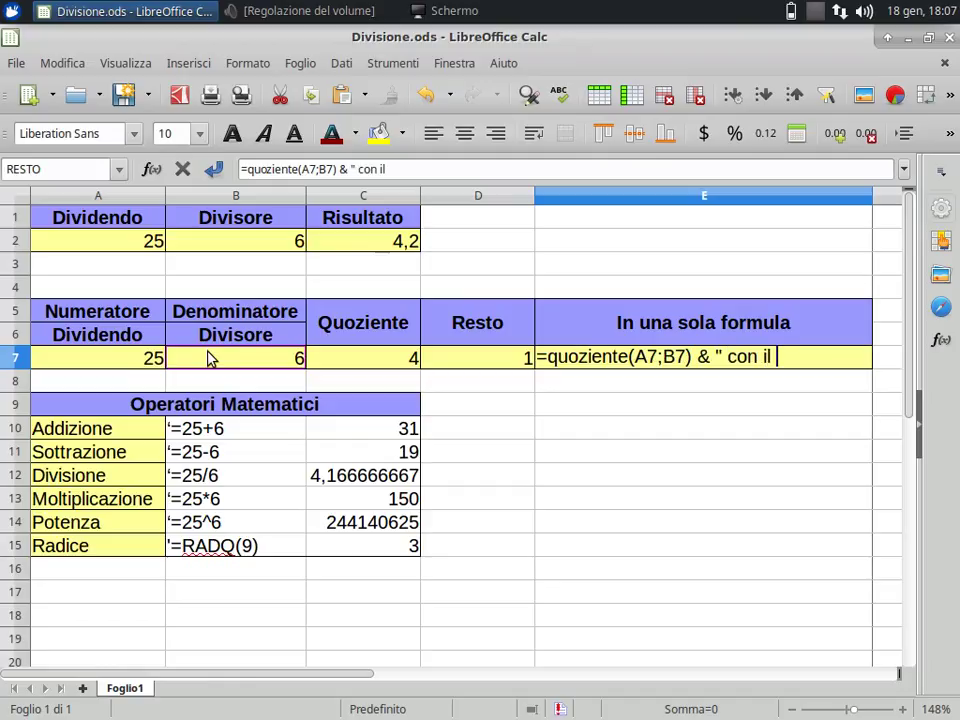
text( resto di )
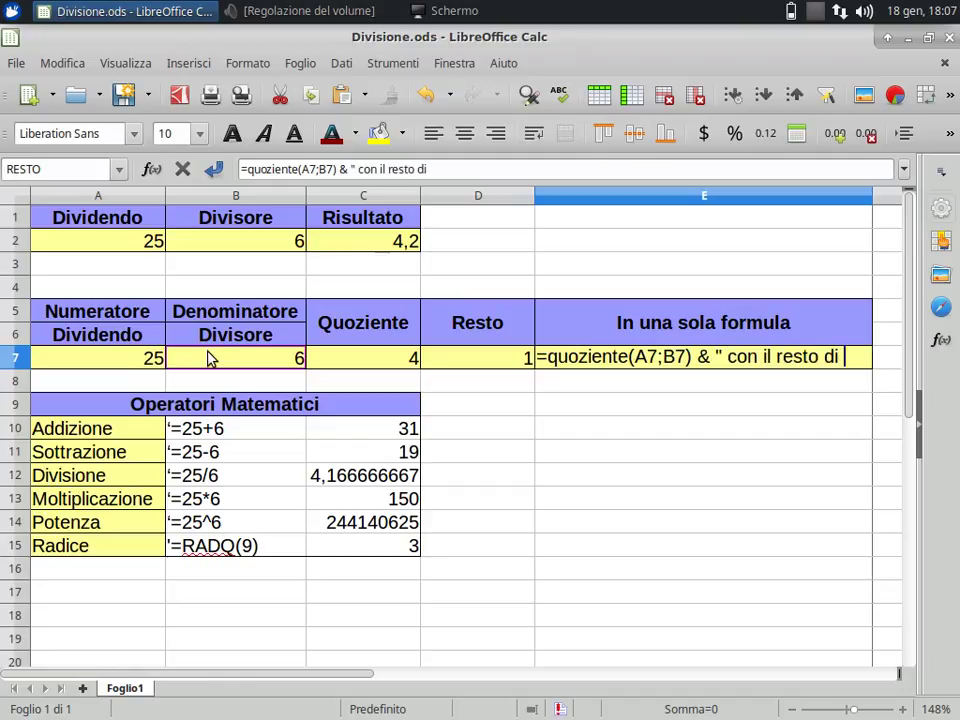
text(" )
text(&)
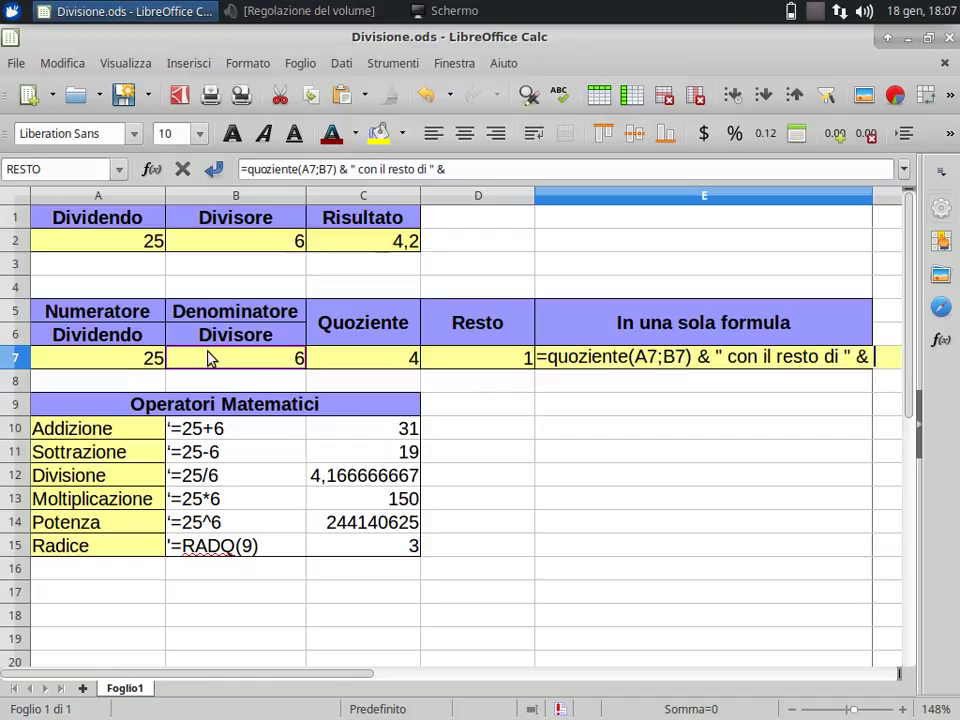
text( resto()
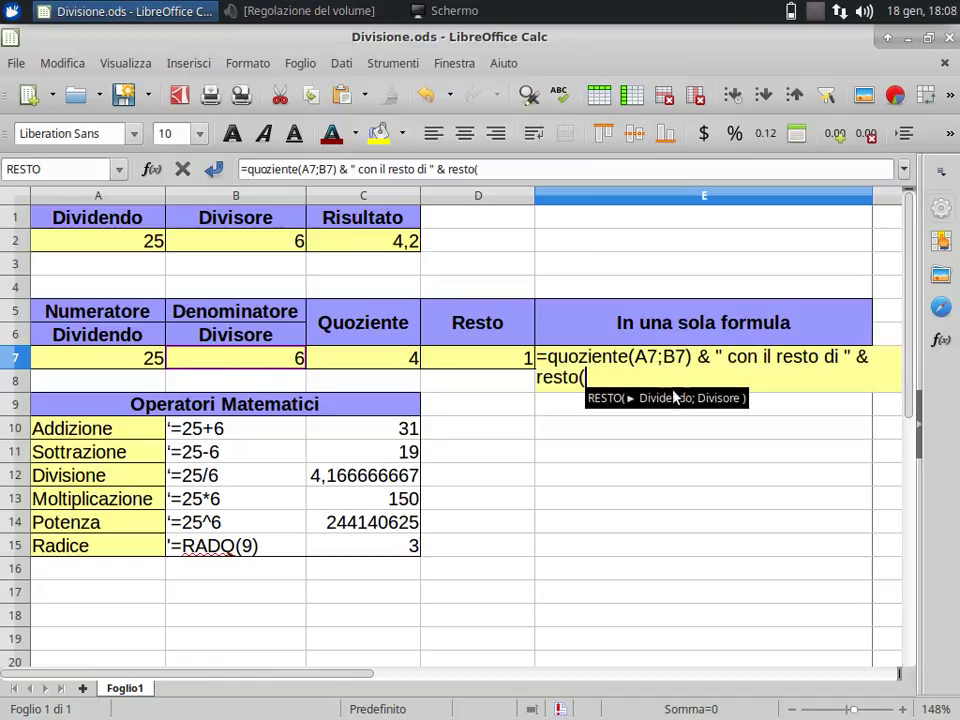
Finish RESTO(A7;B7) and confirm, so E7 reads '4 con il resto di 1'.
click(110, 365)
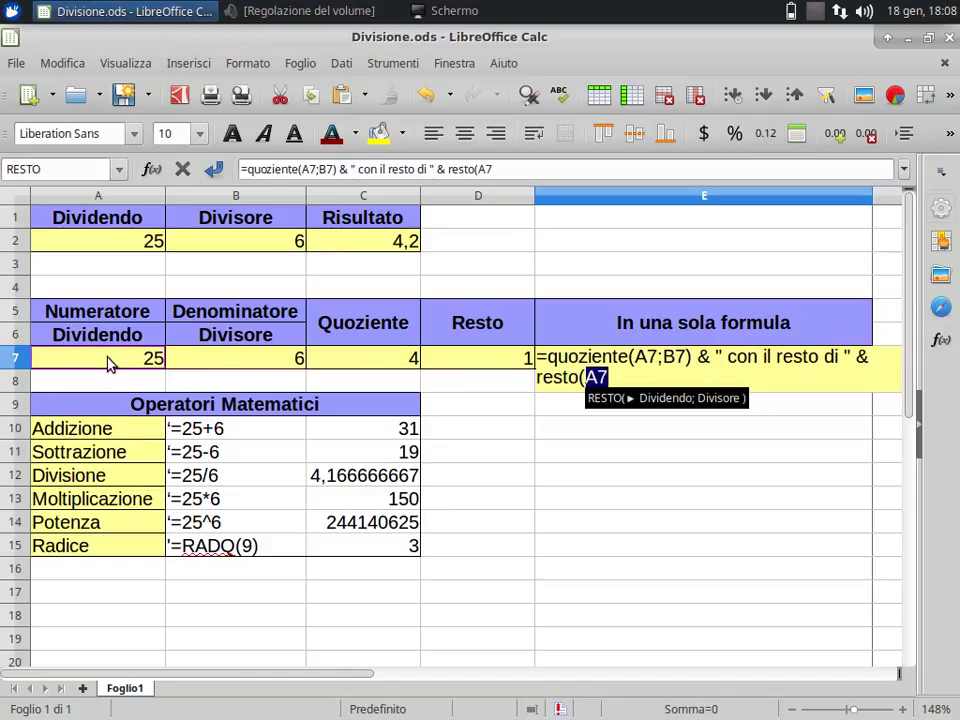
text(;)
click(208, 365)
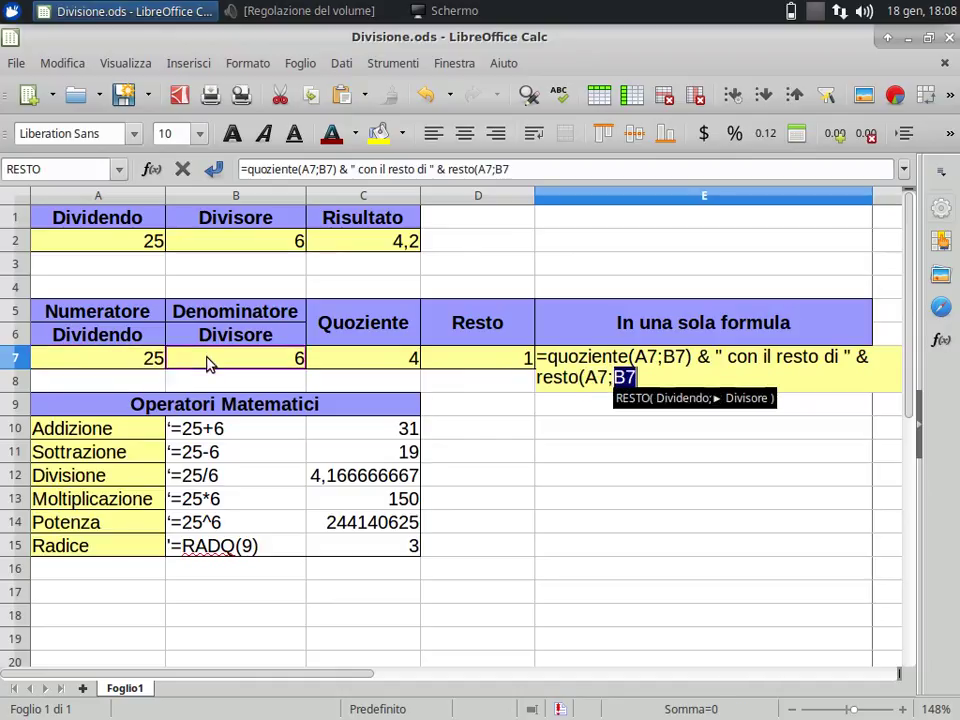
text())
key(Return)
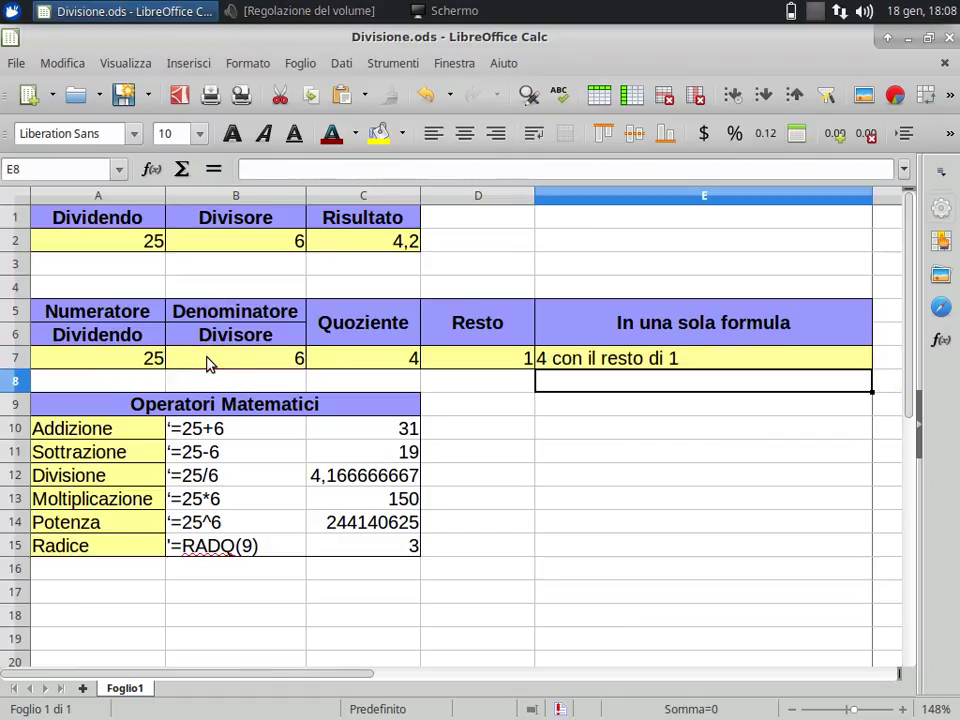
click(681, 360)
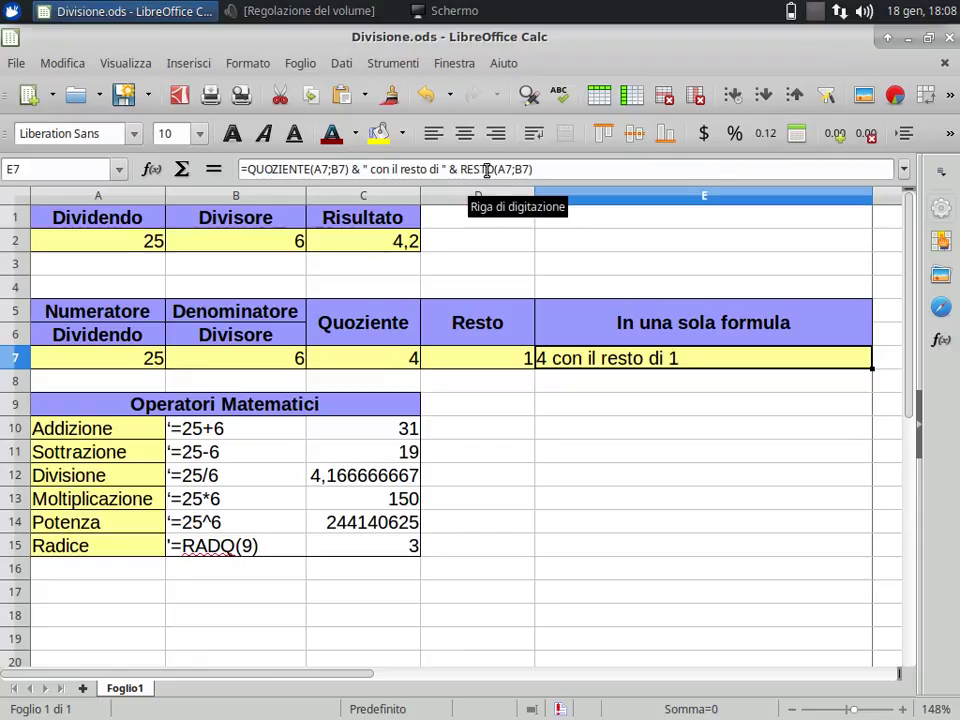
double_click(356, 169)
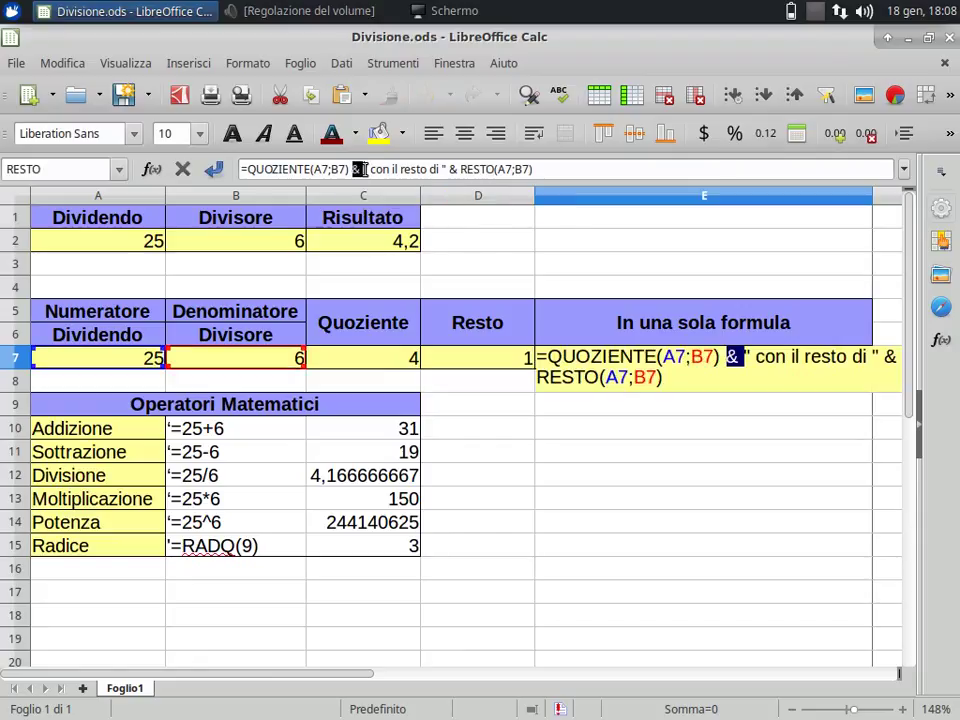
key(Escape)
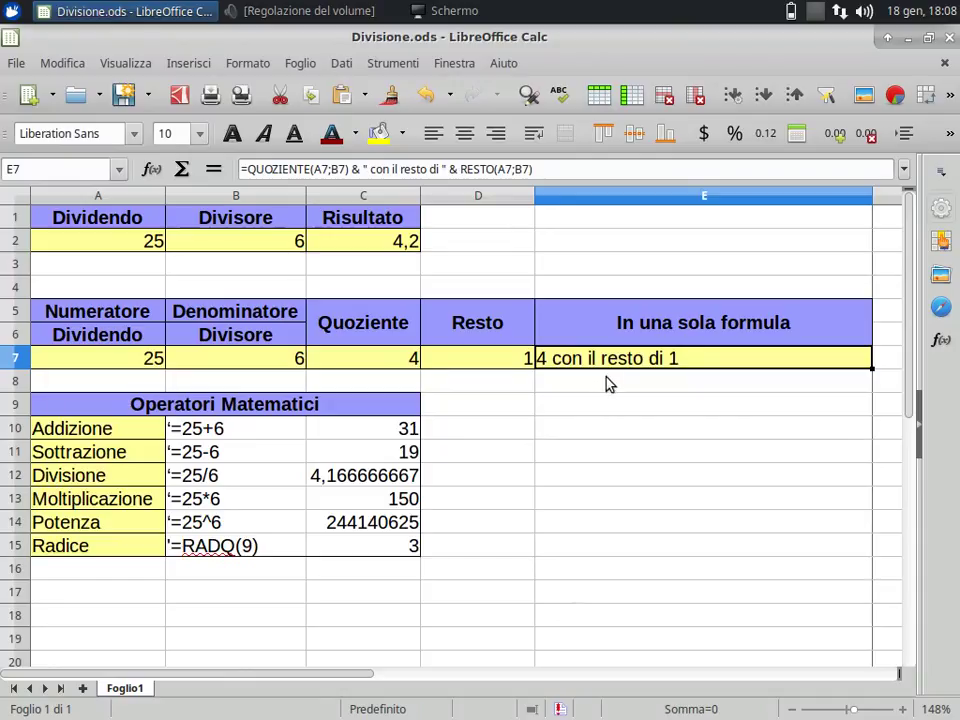
click(398, 249)
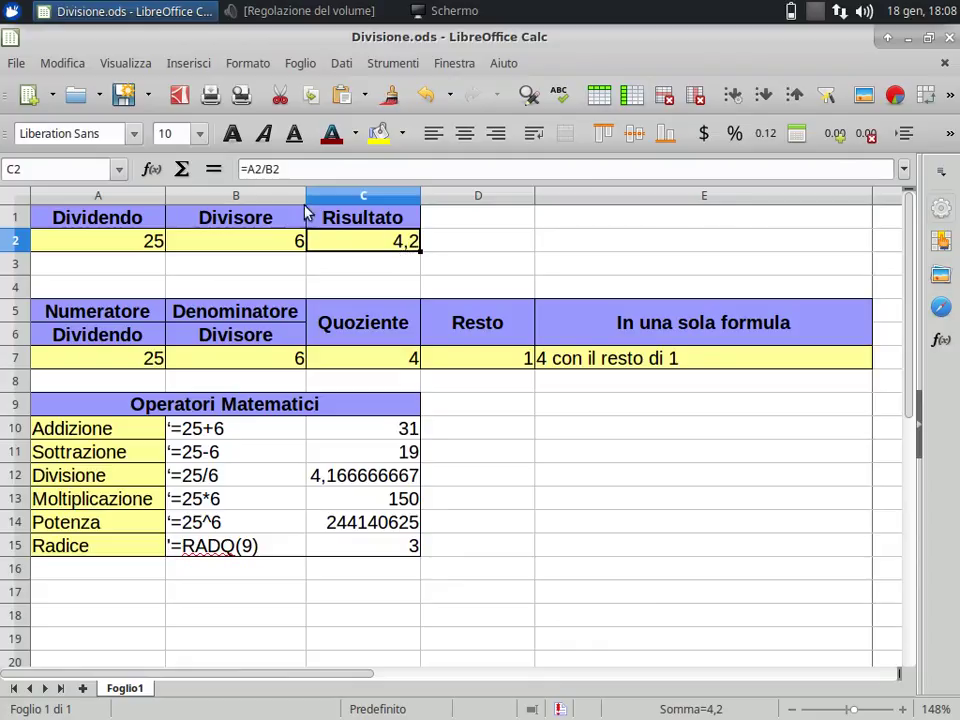
click(587, 360)
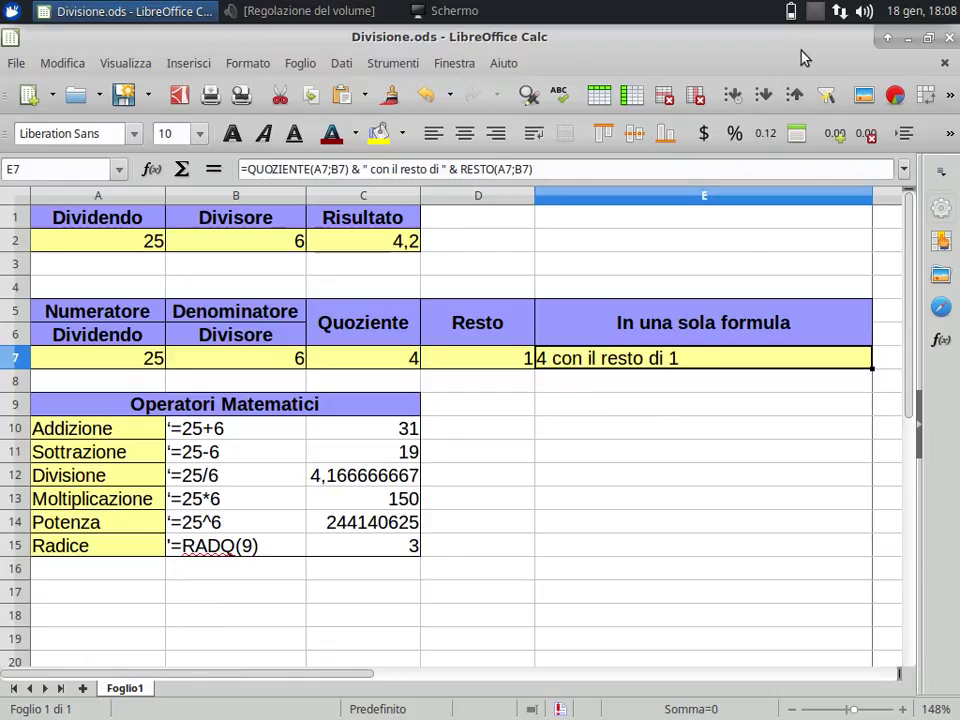
click(815, 14)
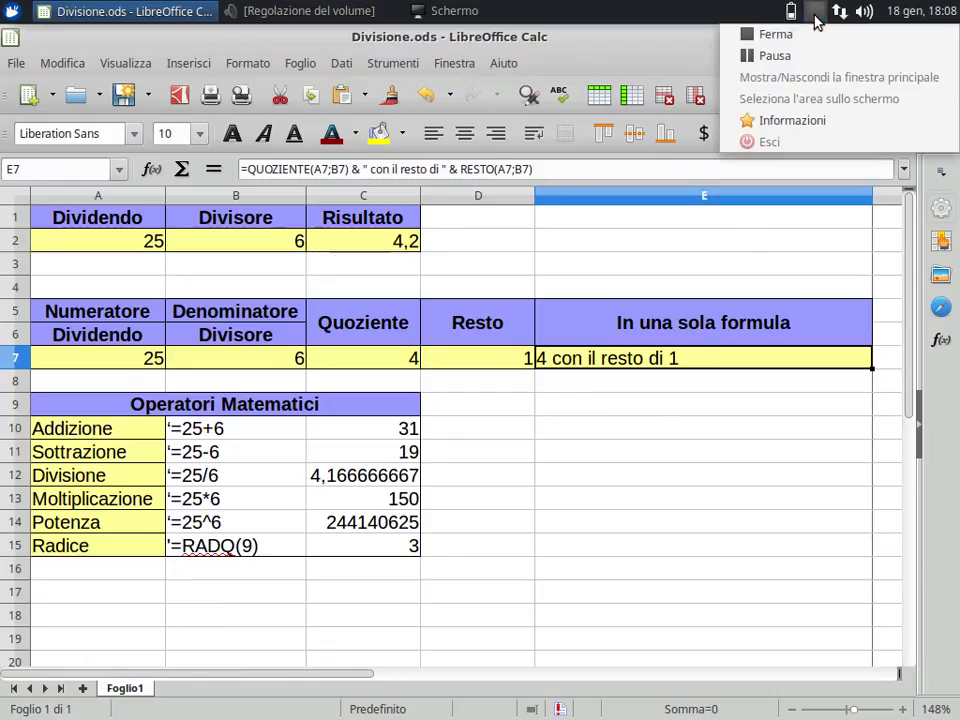